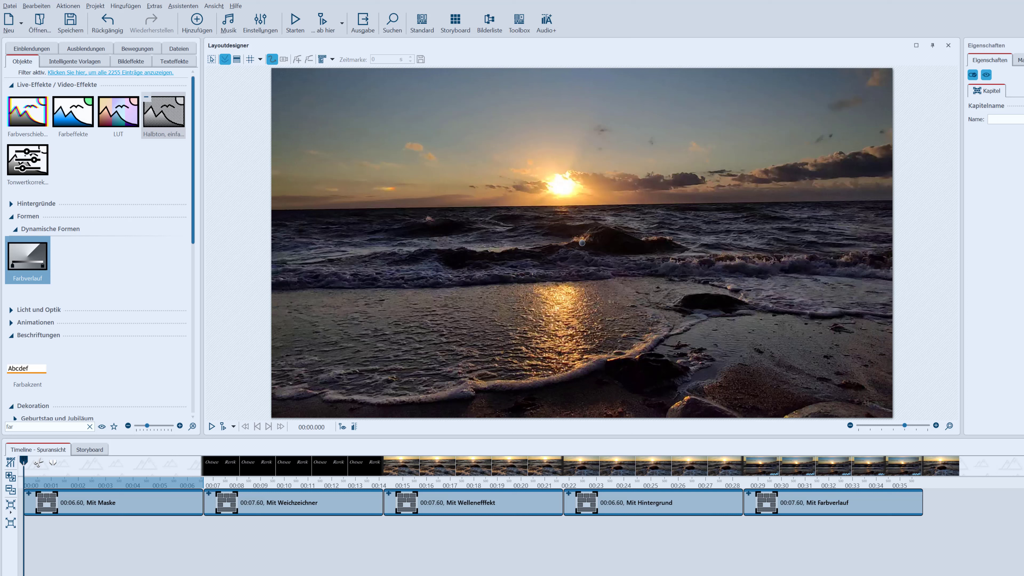
# Expand the "Mit Maske" chapter, select its Masken-Effekt and preview the masked title animation
pyautogui.click(29, 493)
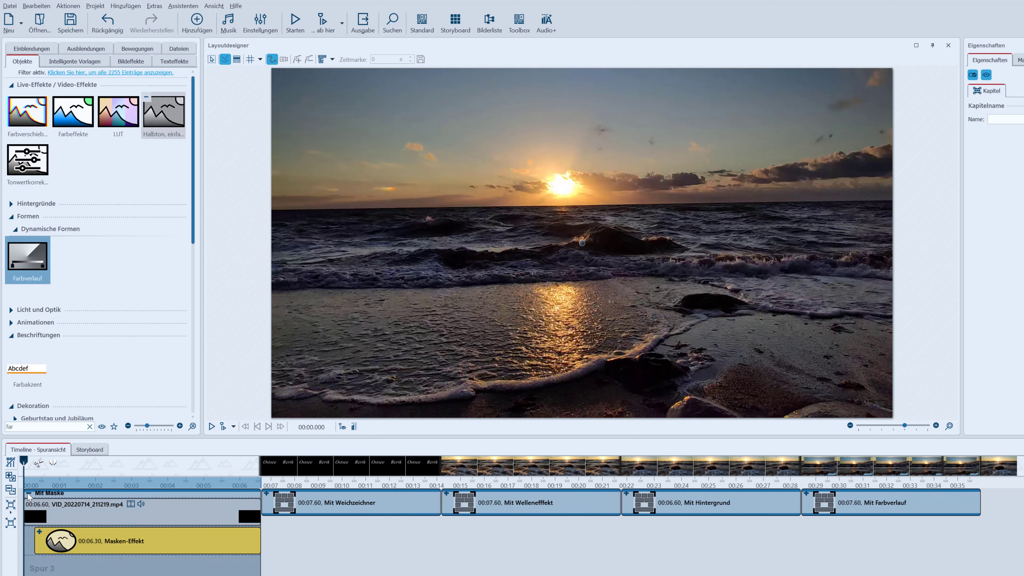
pyautogui.click(125, 549)
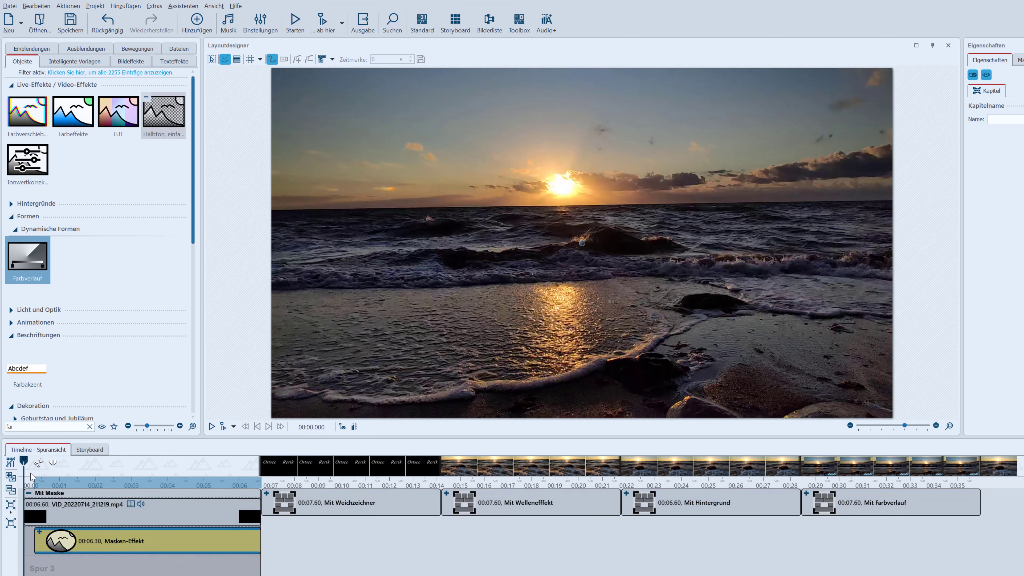
pyautogui.moveTo(24, 461); pyautogui.dragTo(126, 463)
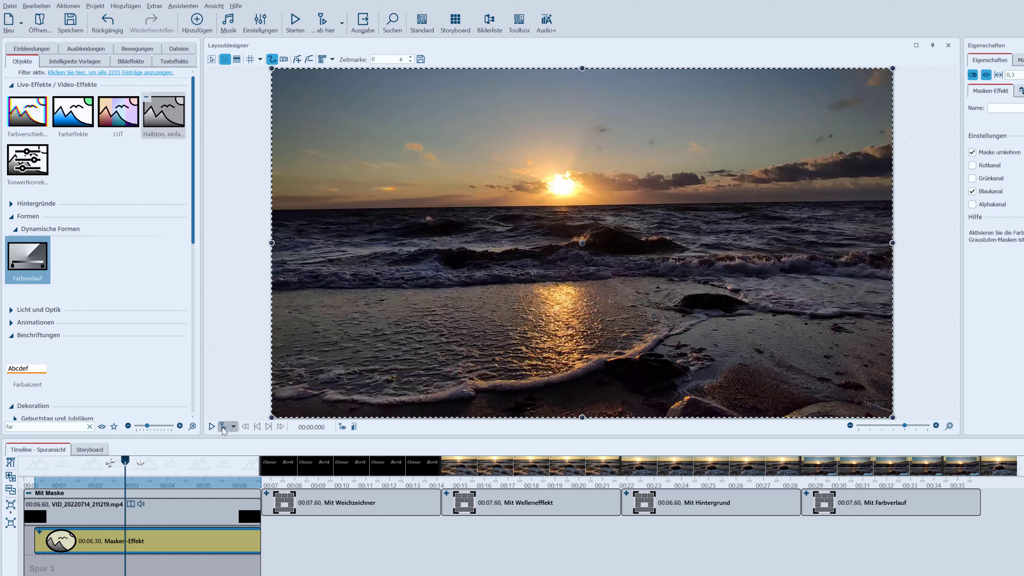
pyautogui.click(211, 427)
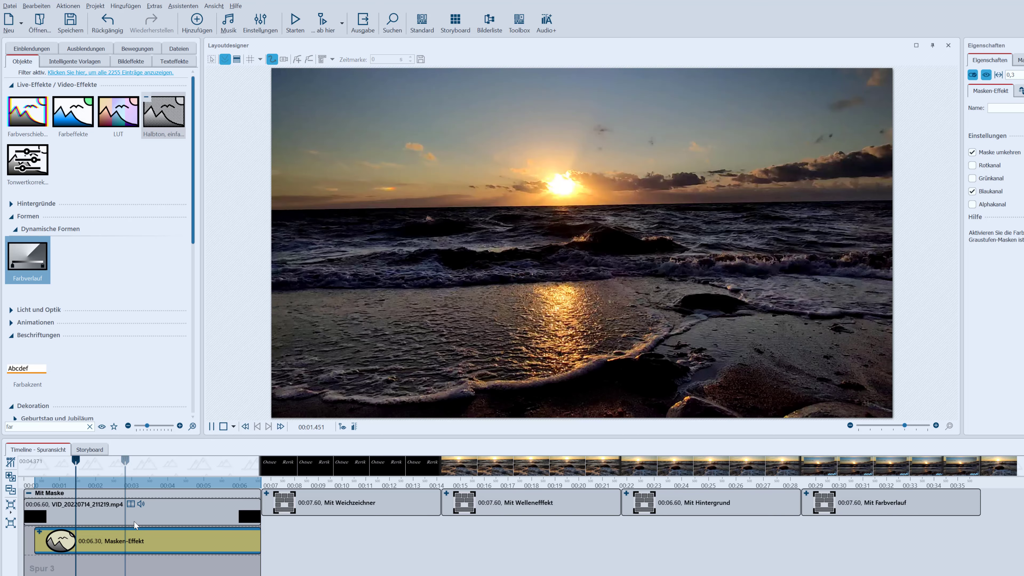
pyautogui.press('space')
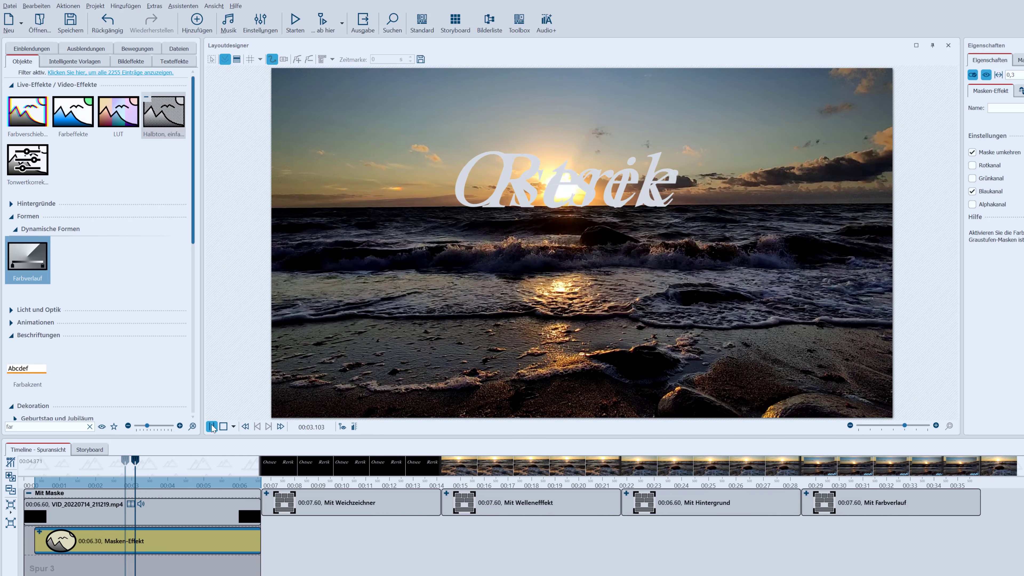
pyautogui.moveTo(145, 468)
pyautogui.mouseDown()
pyautogui.moveTo(91, 468)
pyautogui.moveTo(146, 464)
pyautogui.moveTo(126, 464)
pyautogui.mouseUp()
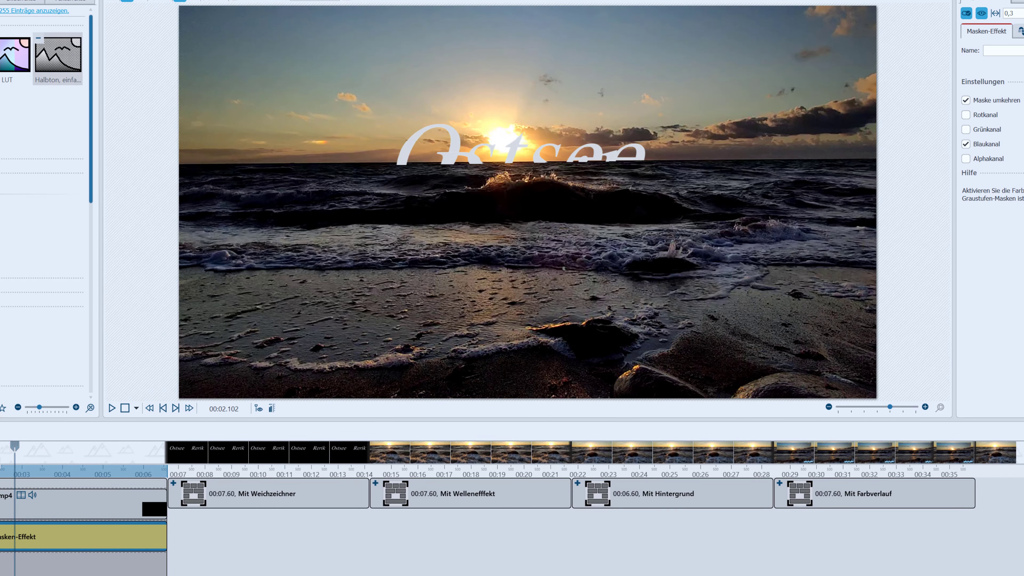
pyautogui.moveTo(1, 463); pyautogui.dragTo(98, 468)
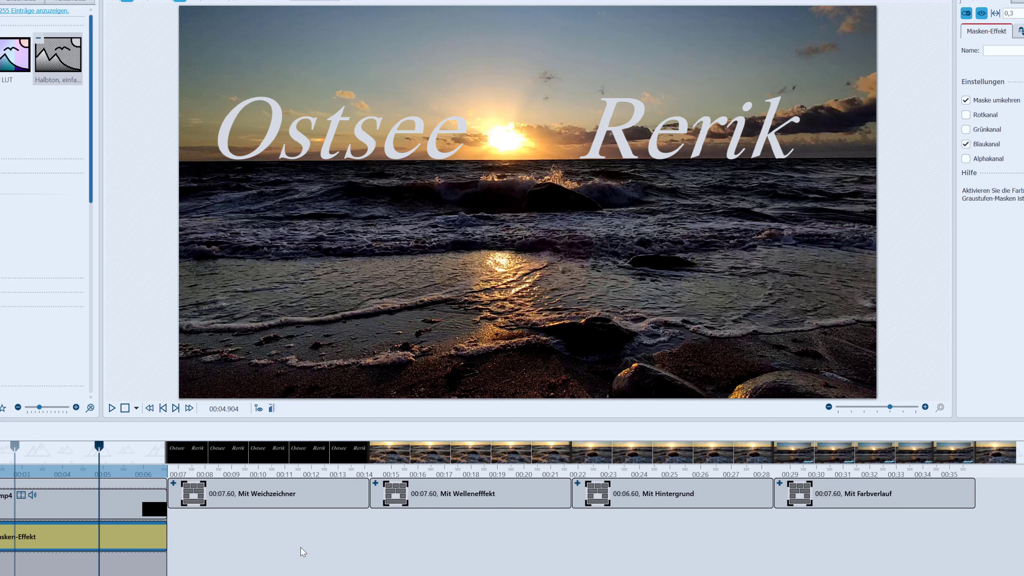
# Expand the "Mit Weichzeichner" chapter and preview its Flexi-Collage from where the collage begins
pyautogui.click(174, 483)
pyautogui.click(187, 458)
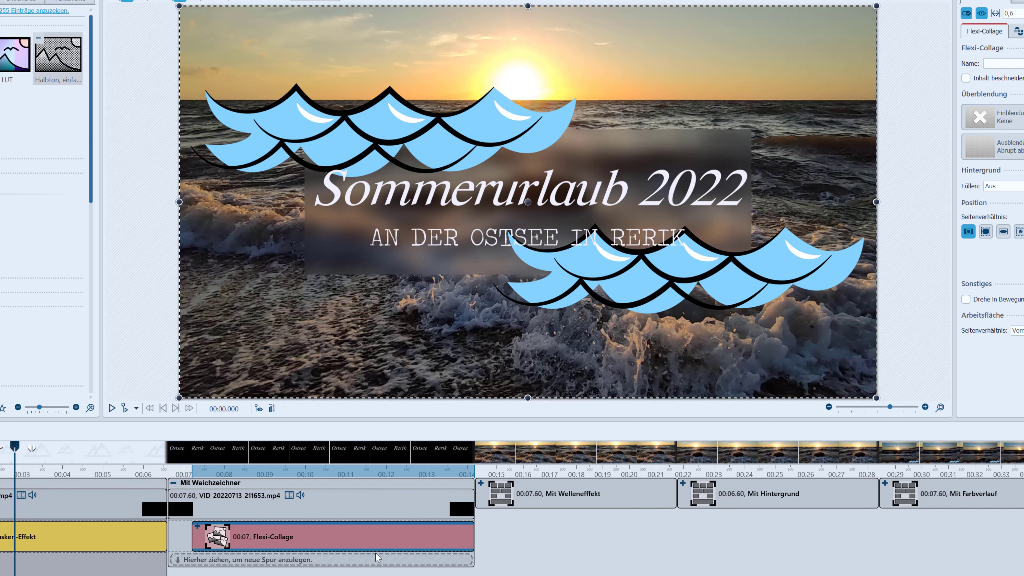
pyautogui.click(196, 468)
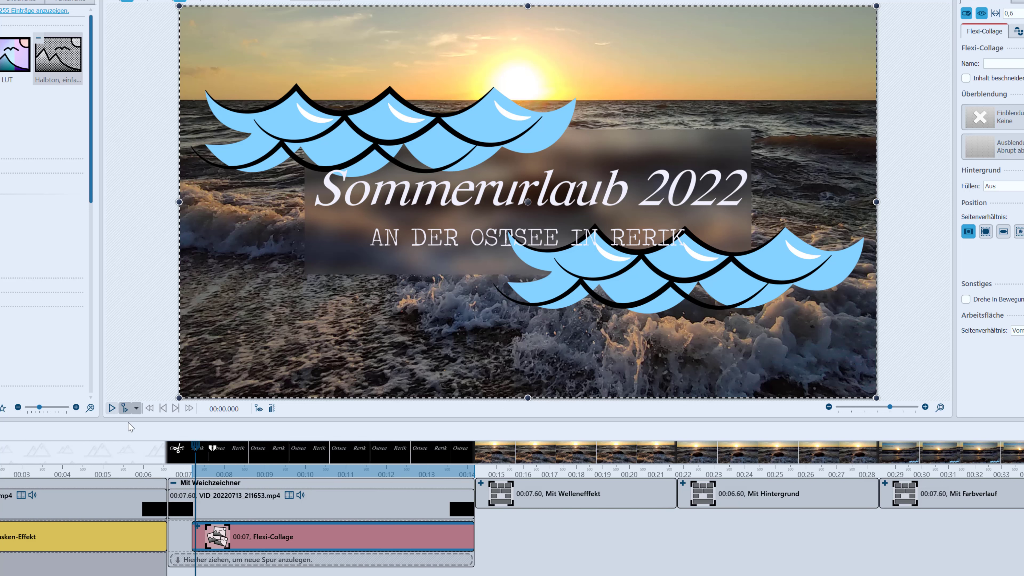
pyautogui.click(125, 408)
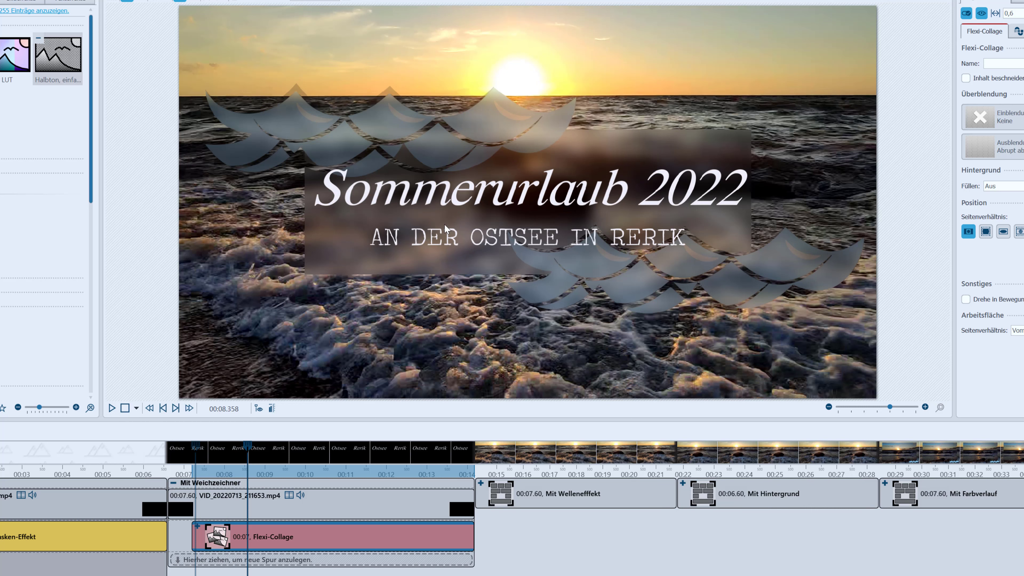
pyautogui.click(112, 408)
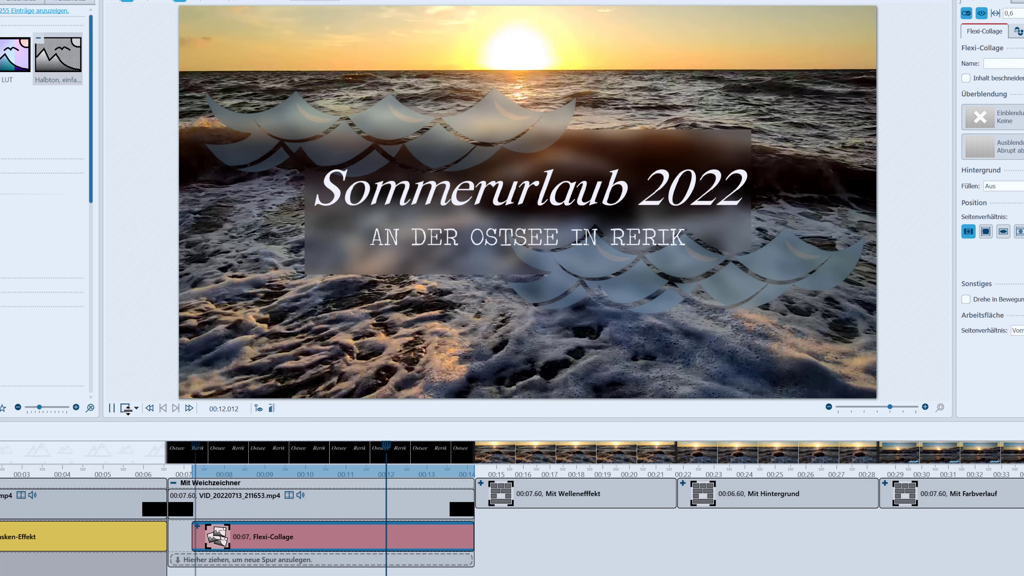
pyautogui.press('space')
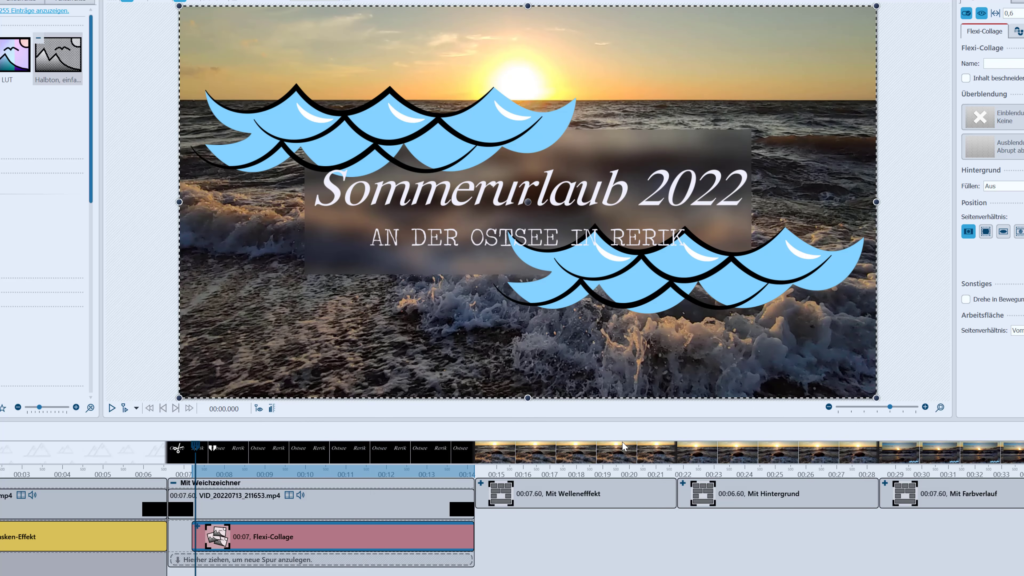
# Expand the "Mit Welleneffekt" chapter and preview the "Mit Hintergrund" title composition from its start
pyautogui.click(481, 483)
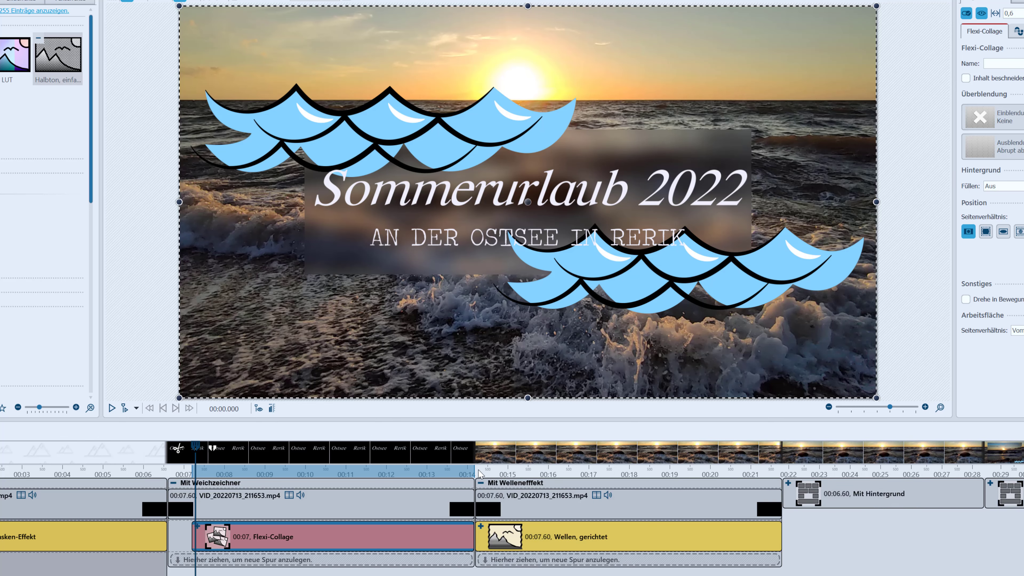
pyautogui.click(486, 473)
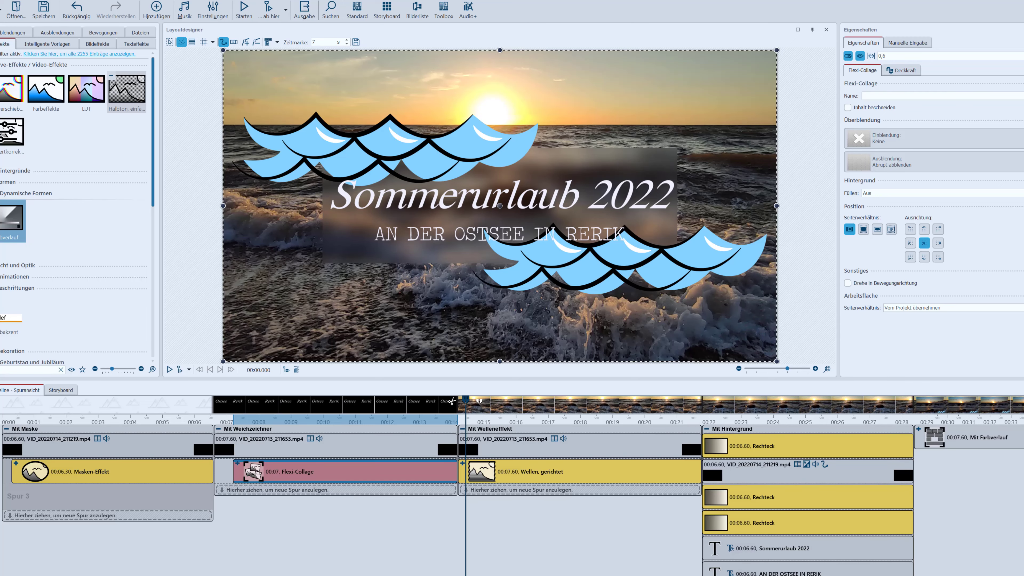
pyautogui.scroll(-1, 1000, 573)
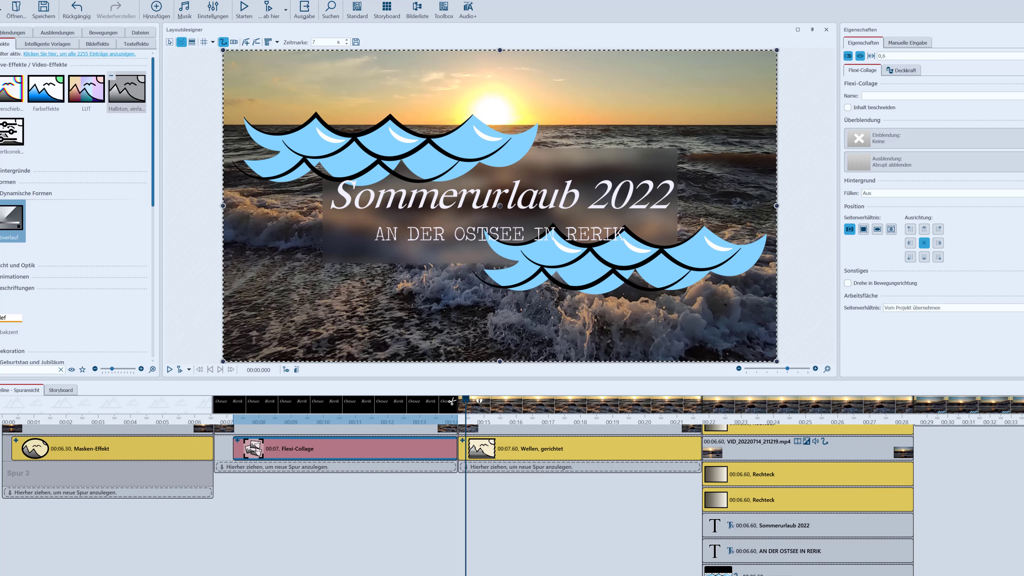
pyautogui.click(766, 569)
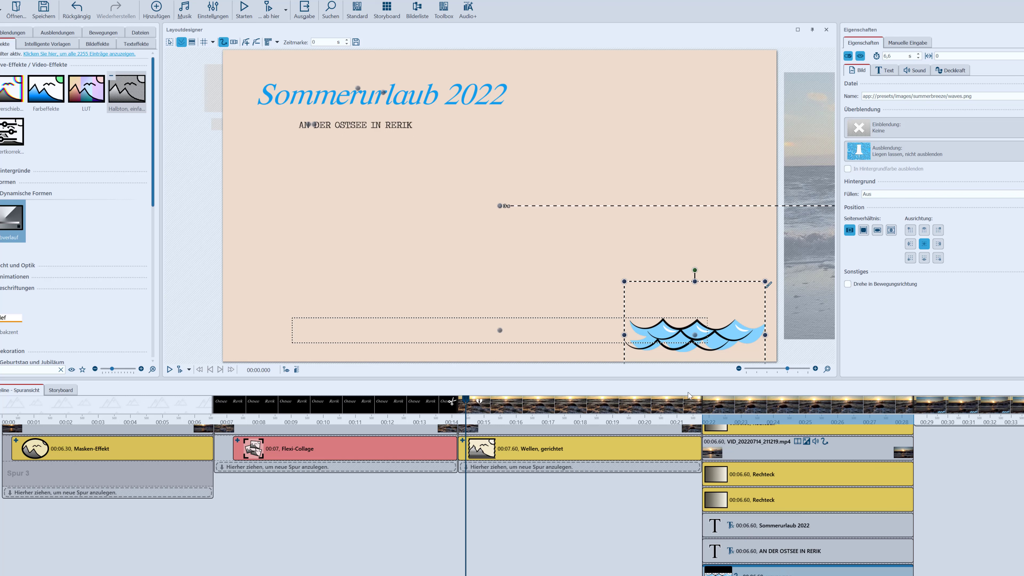
pyautogui.click(703, 419)
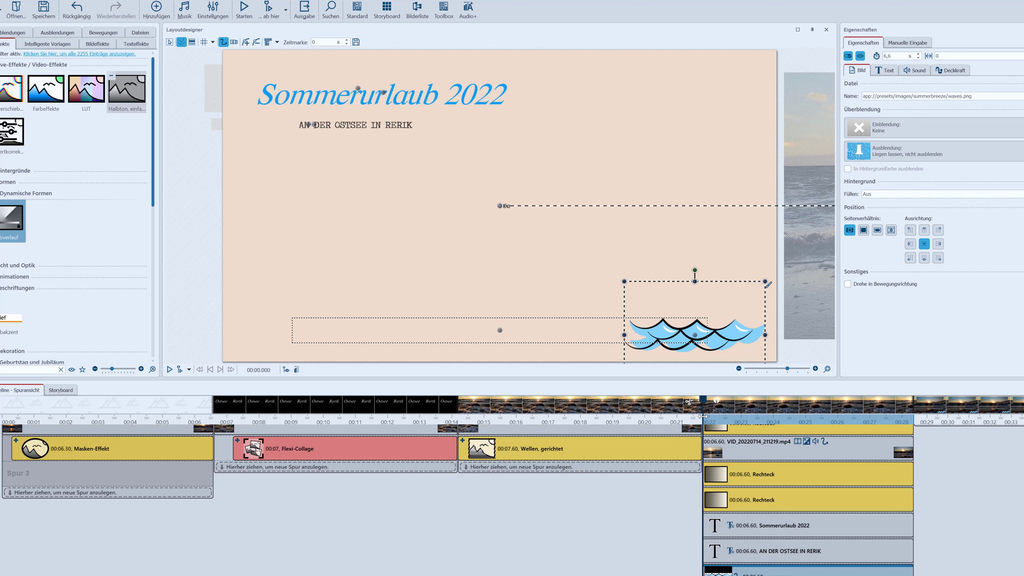
pyautogui.click(183, 369)
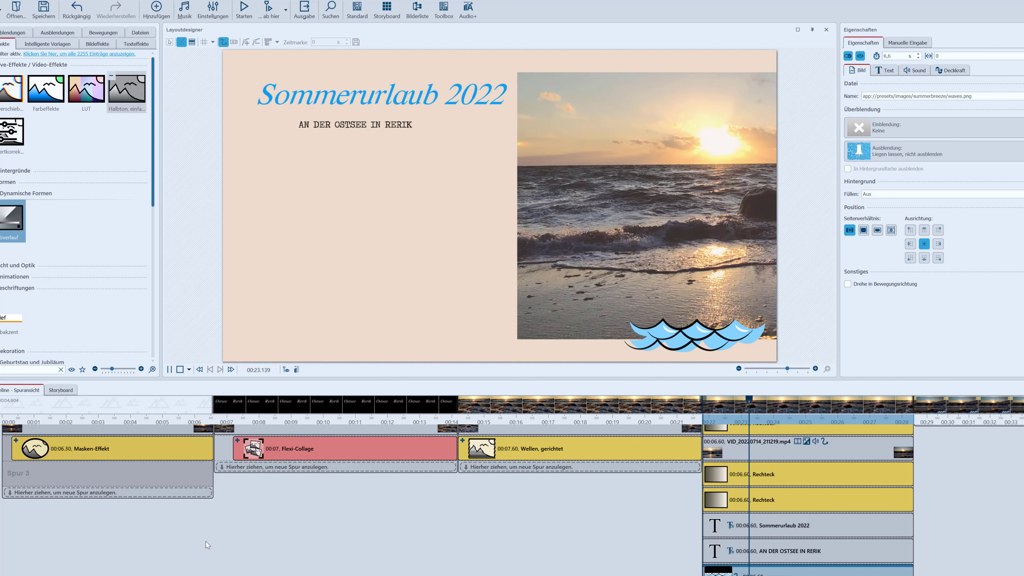
pyautogui.click(170, 370)
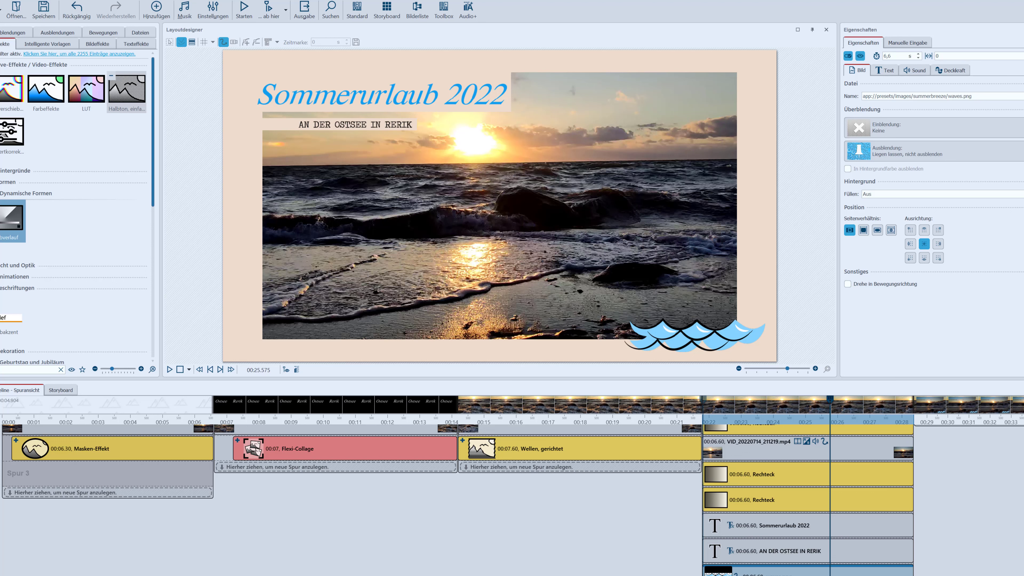
# Select the Sommerurlaub text in the "Mit Farbverlauf" chapter and preview the chapter
pyautogui.hscroll(1, 524, 504)
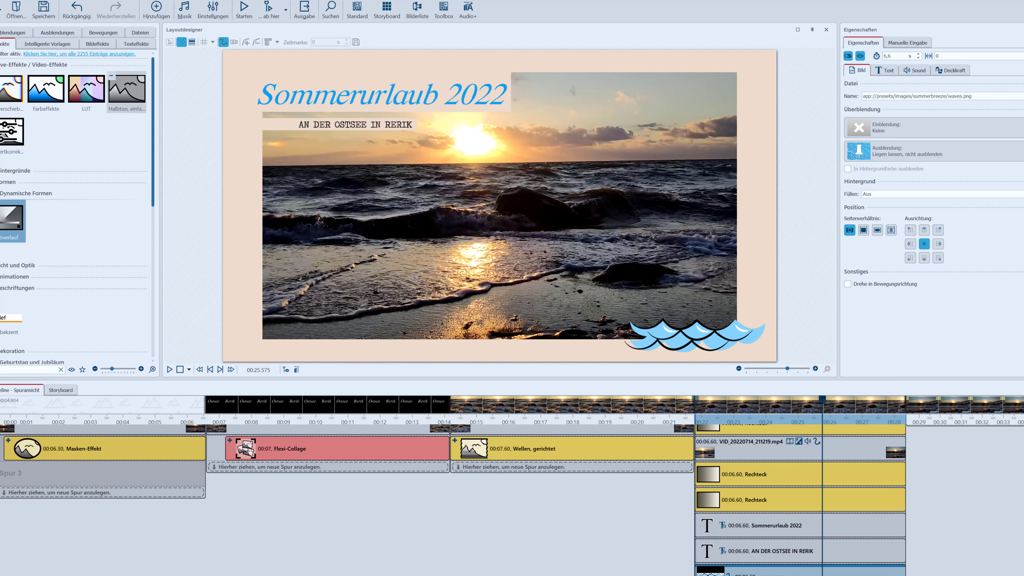
pyautogui.scroll(1, 994, 445)
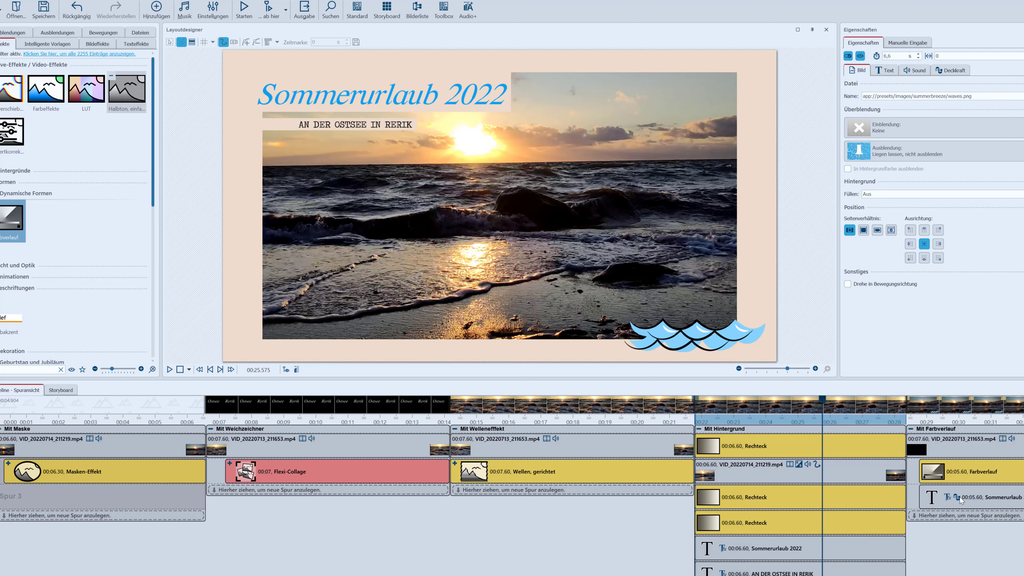
pyautogui.click(961, 500)
pyautogui.click(179, 369)
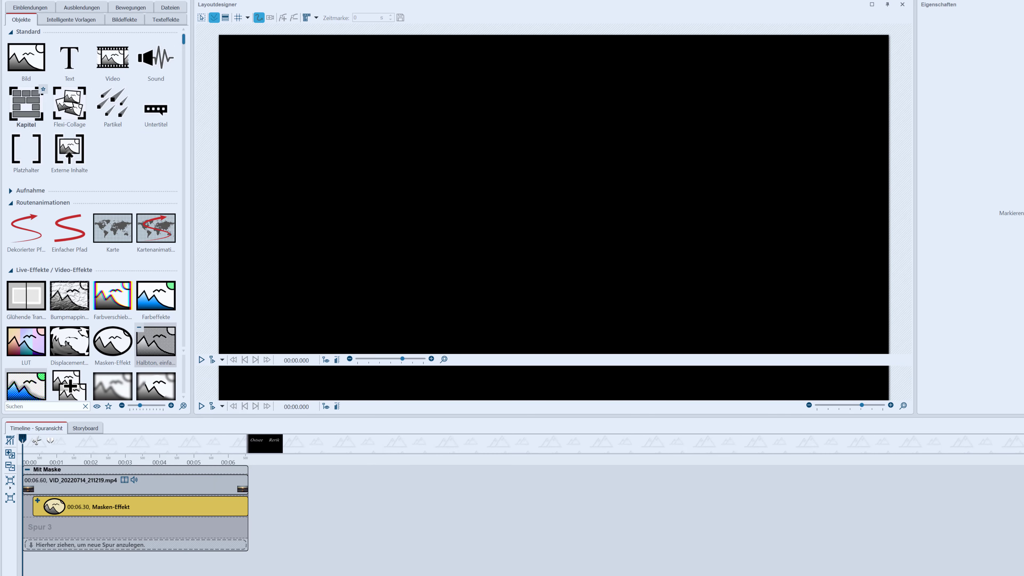
# Select the Masken-Effekt in the "Mit Maske" chapter, play its animation from the start and stop playback
pyautogui.click(47, 460)
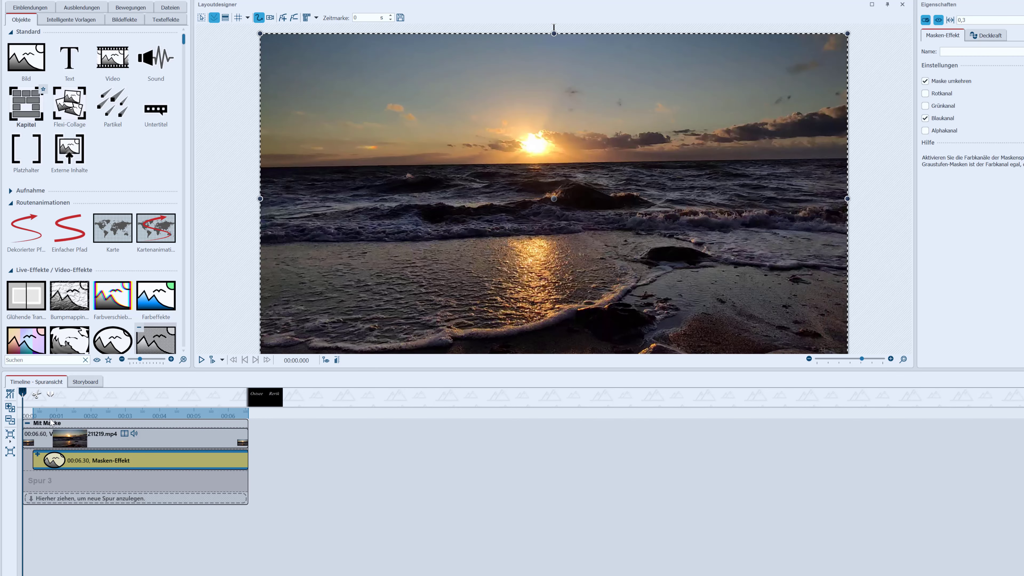
pyautogui.click(201, 360)
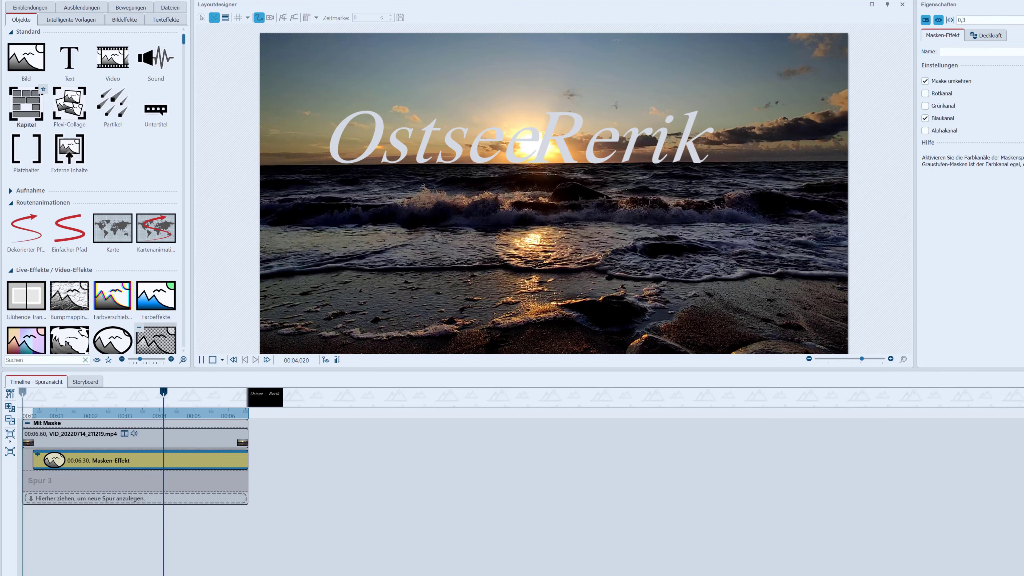
pyautogui.click(211, 360)
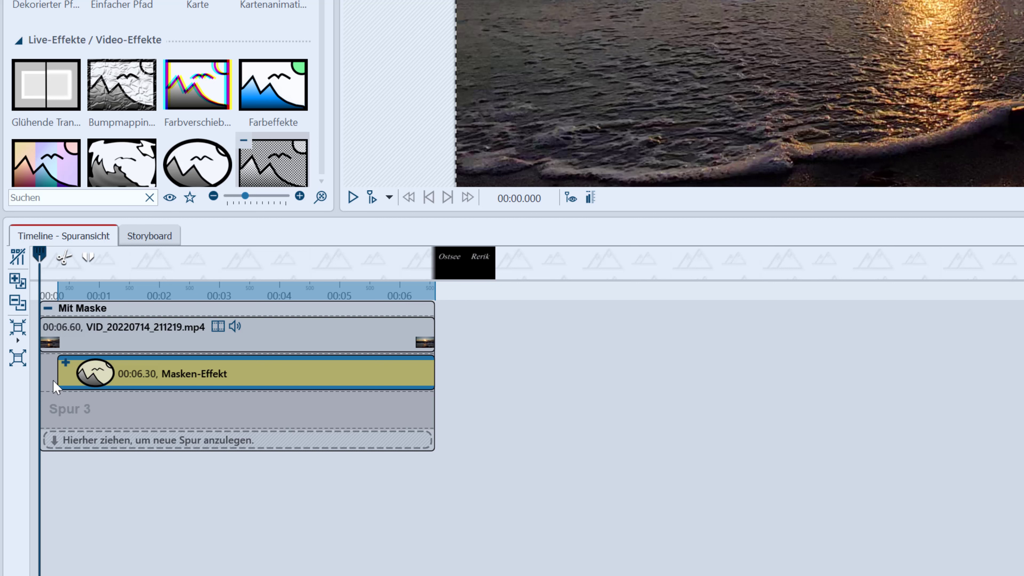
# Expand the Masken-Effekt below the video and its Inhalt track, and select the Ostsee text inside
pyautogui.click(72, 334)
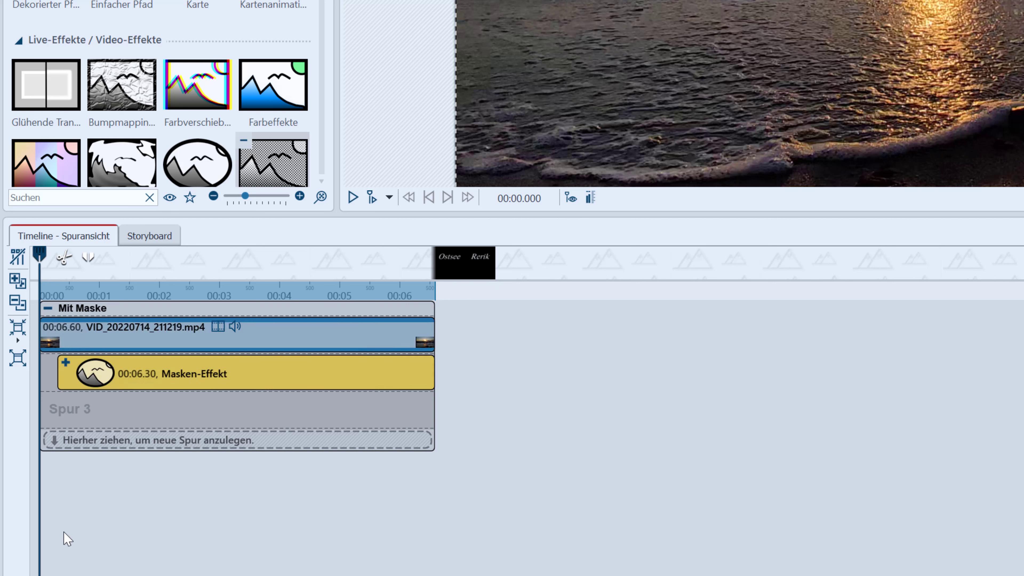
pyautogui.click(65, 363)
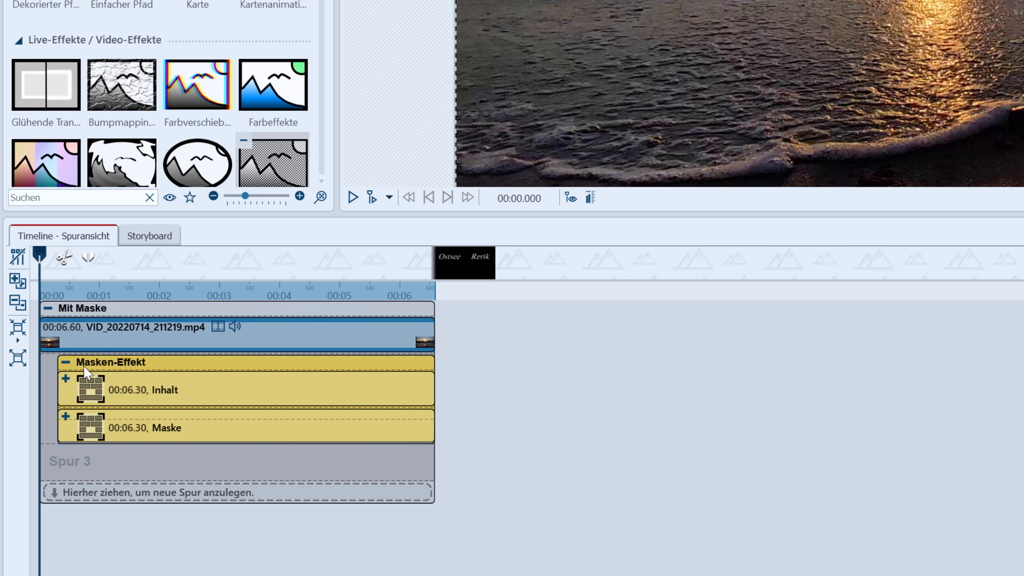
pyautogui.click(98, 363)
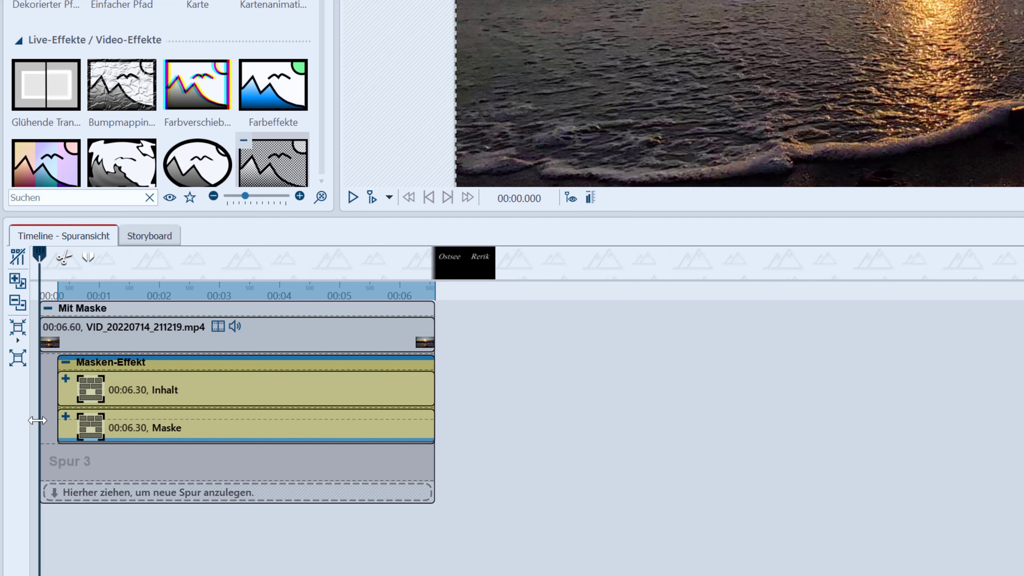
pyautogui.click(65, 379)
pyautogui.click(163, 410)
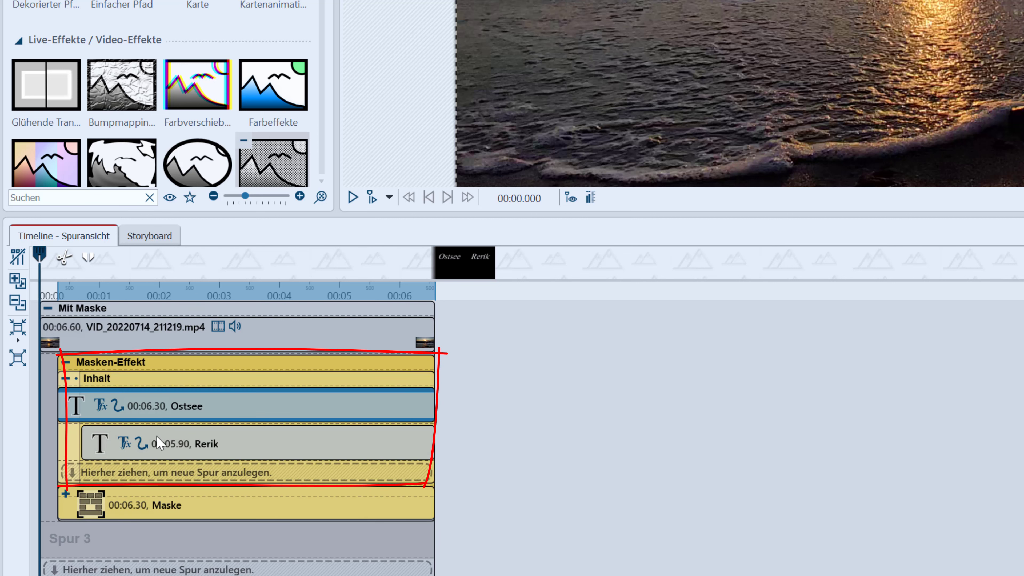
# Select the Rerik text, expand the Maske track and select its Rechteck to inspect the mask shape
pyautogui.click(175, 429)
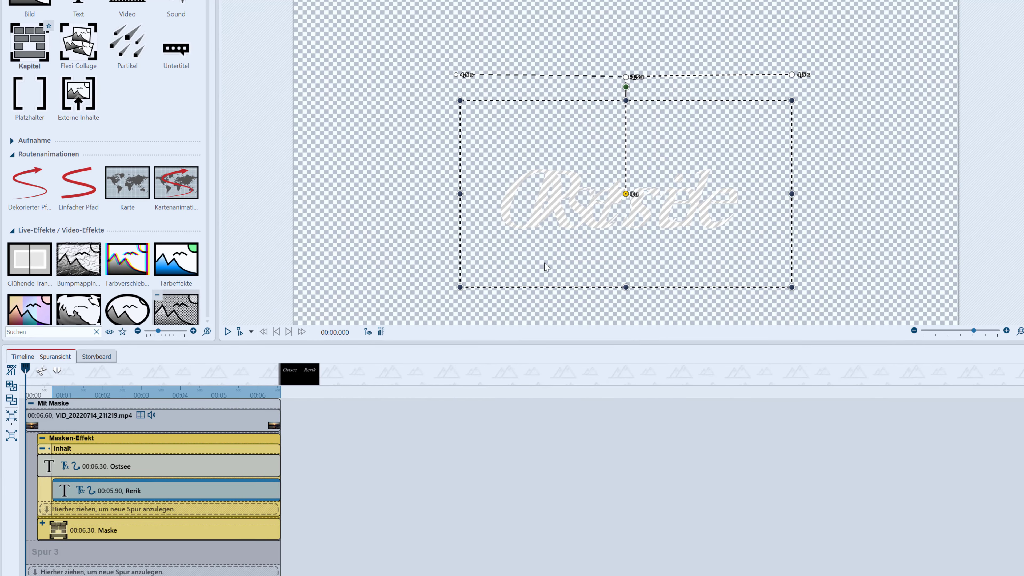
pyautogui.click(41, 524)
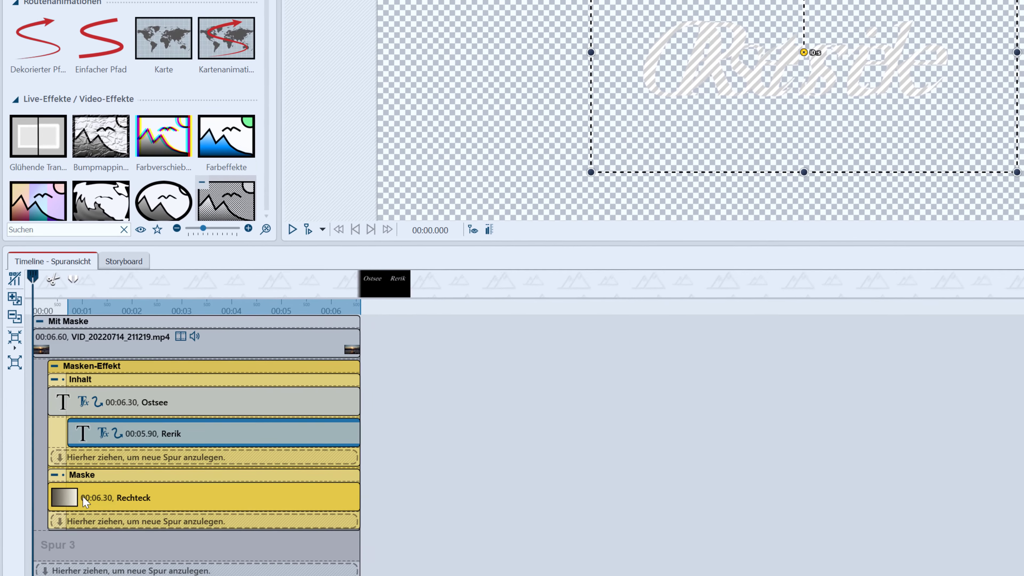
pyautogui.click(71, 543)
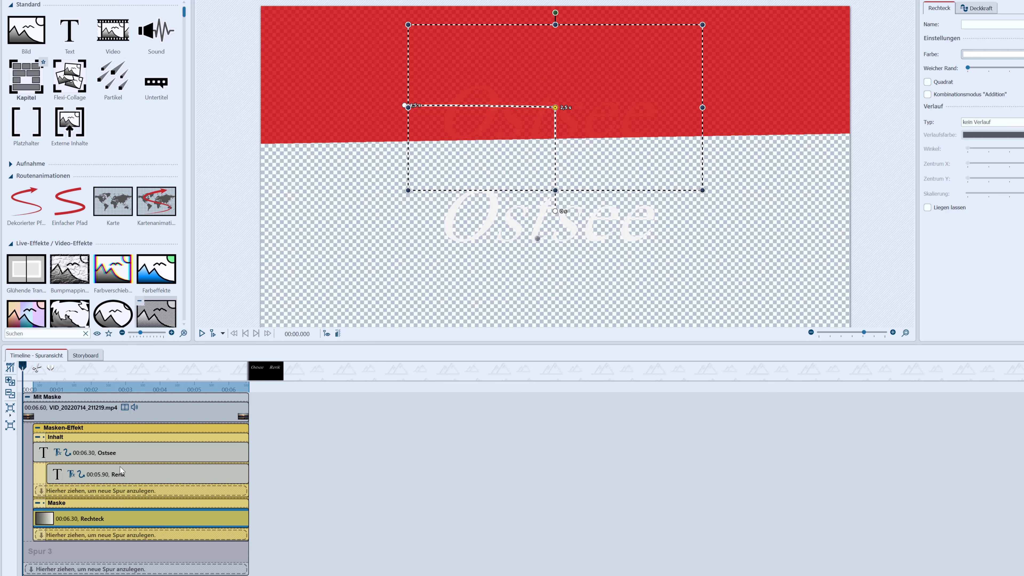
# Select the Ostsee and Rerik texts in the Inhalt track together
pyautogui.click(167, 461)
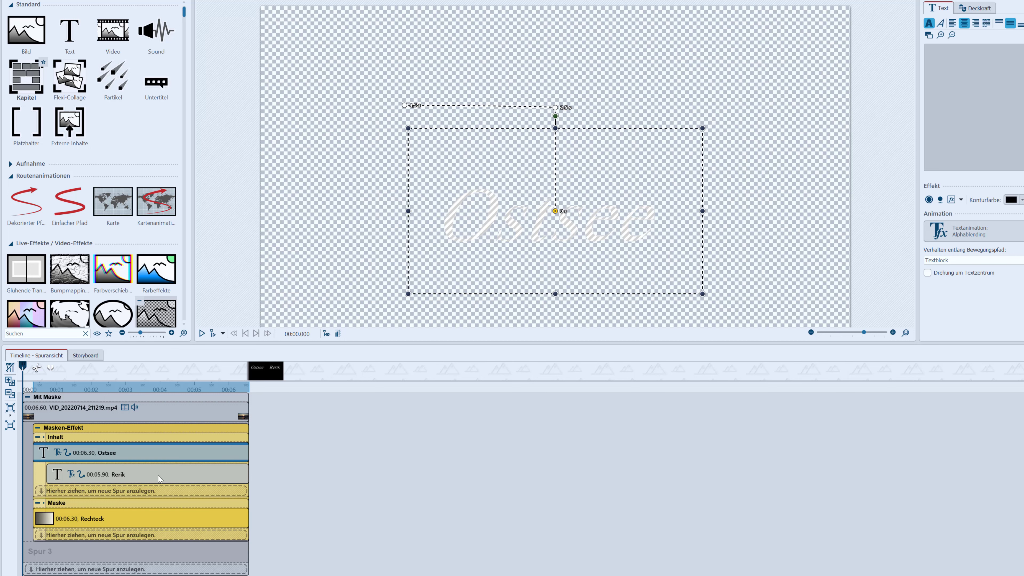
pyautogui.click(158, 479)
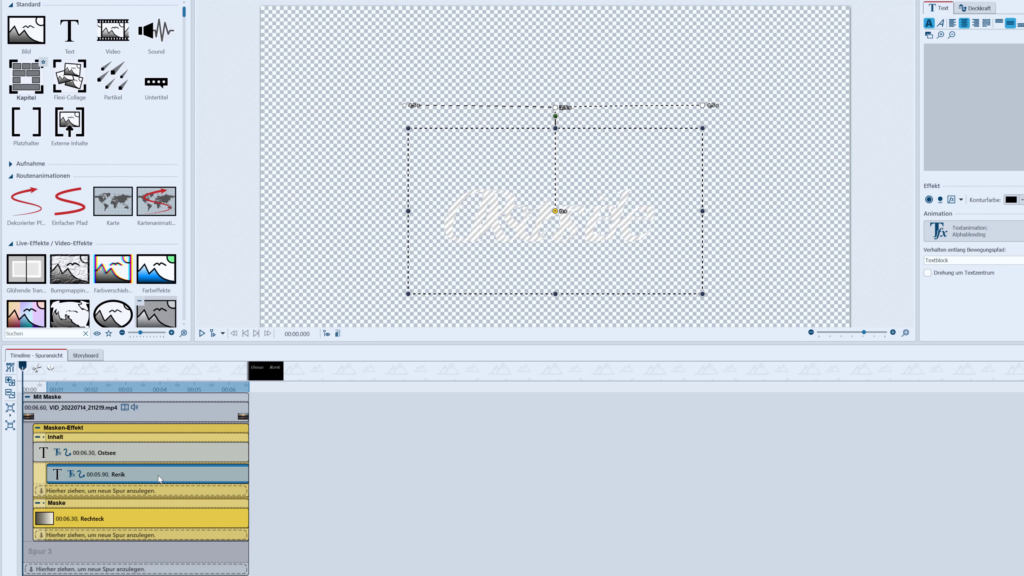
pyautogui.click(116, 456)
pyautogui.keyDown('ctrl'); pyautogui.click(118, 475); pyautogui.keyUp('ctrl')
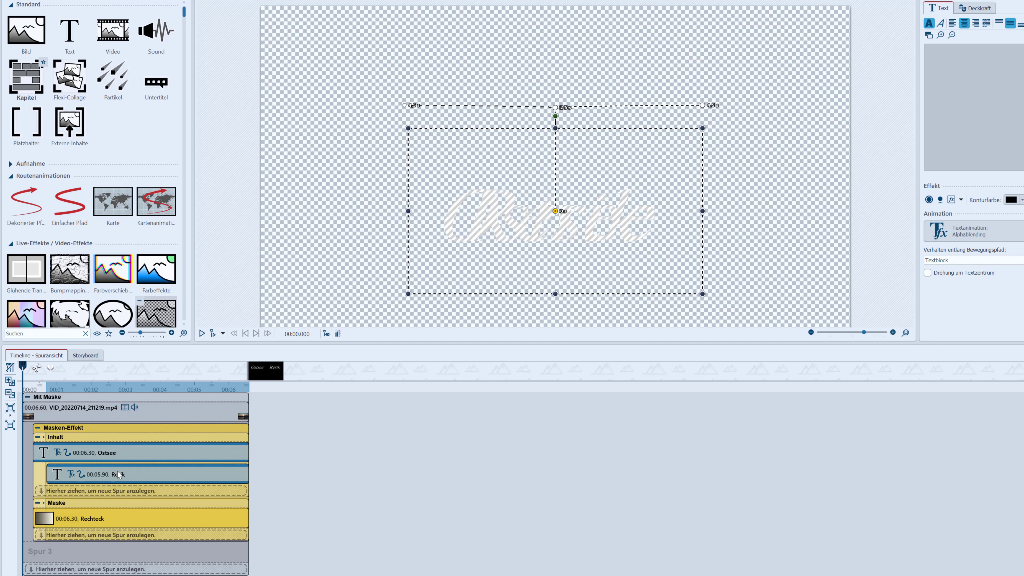
# Move the Ostsee and Rerik texts out of the Masken-Effekt onto separate tracks below it and play the unmasked animation
pyautogui.moveTo(118, 475); pyautogui.dragTo(74, 573)
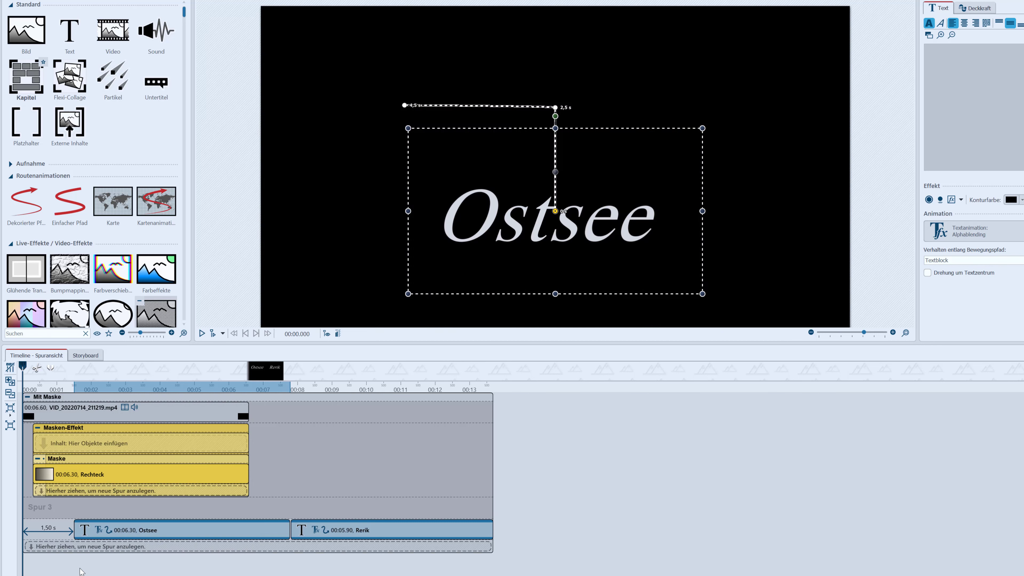
pyautogui.moveTo(183, 535); pyautogui.dragTo(132, 535)
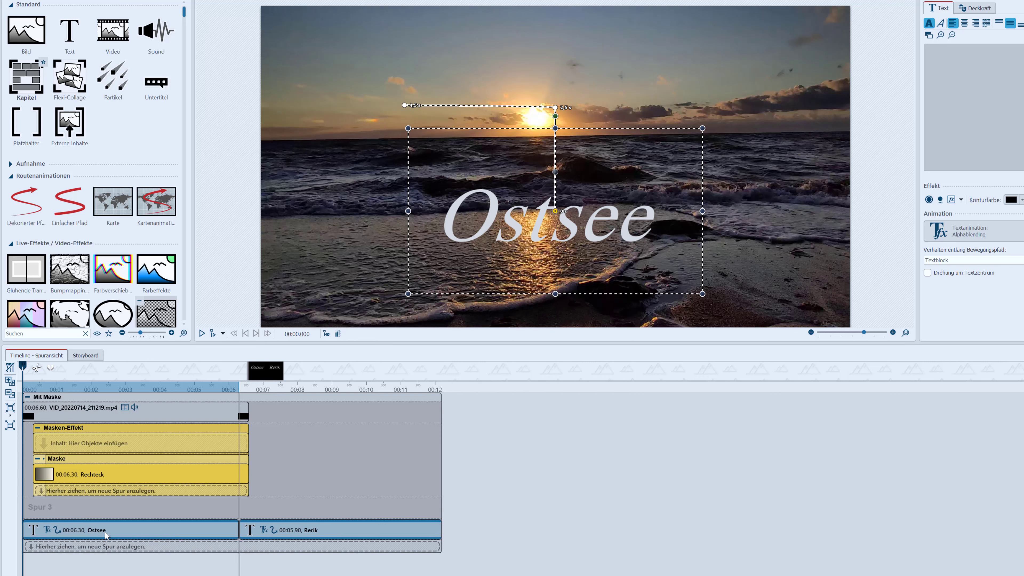
pyautogui.click(275, 538)
pyautogui.moveTo(275, 538)
pyautogui.mouseDown()
pyautogui.moveTo(172, 546)
pyautogui.moveTo(213, 554)
pyautogui.moveTo(267, 542)
pyautogui.mouseUp()
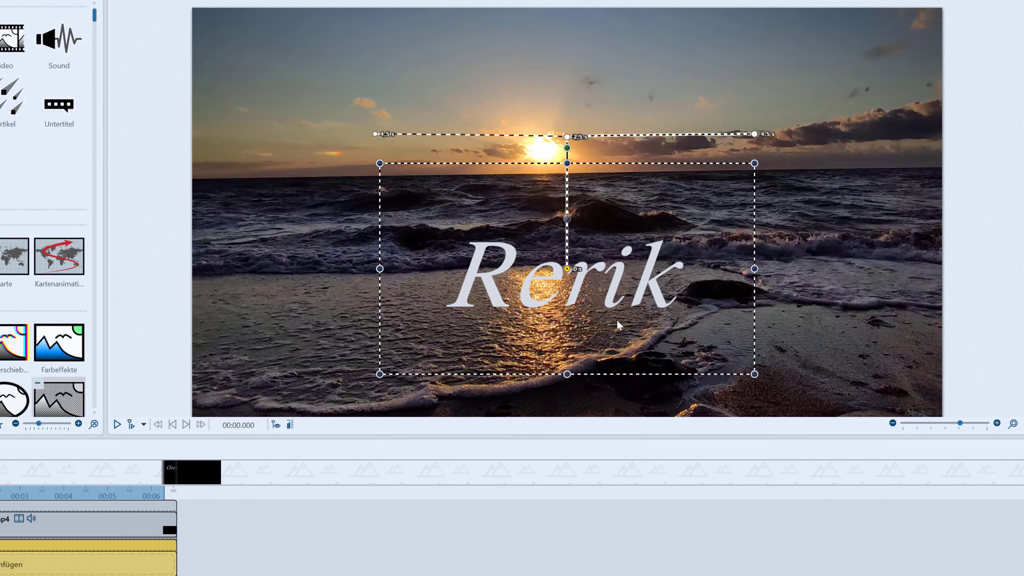
pyautogui.click(115, 428)
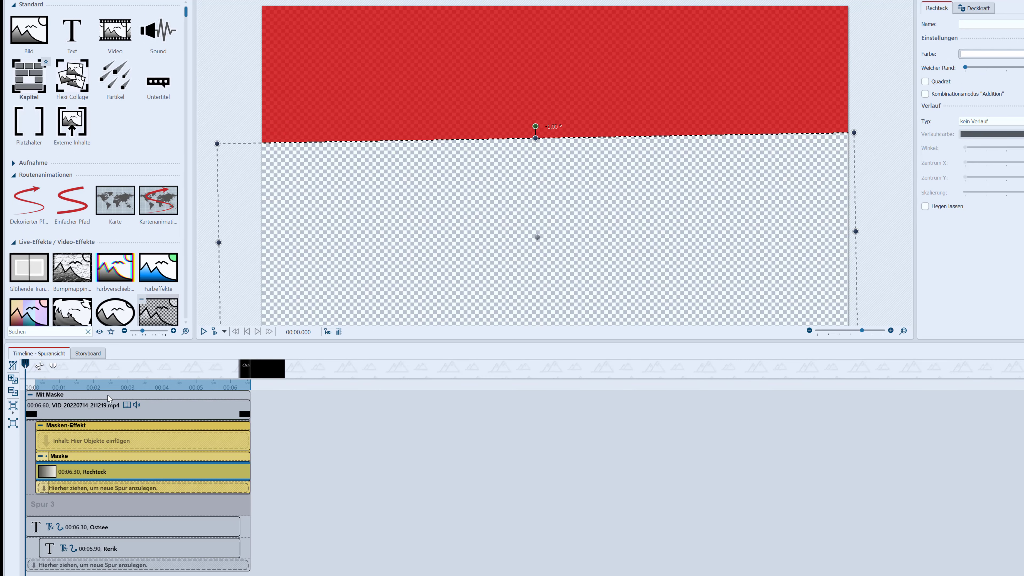
# Delete the "Mit Maske" chapter and insert a new, empty Kapitel into the timeline
pyautogui.click(108, 398)
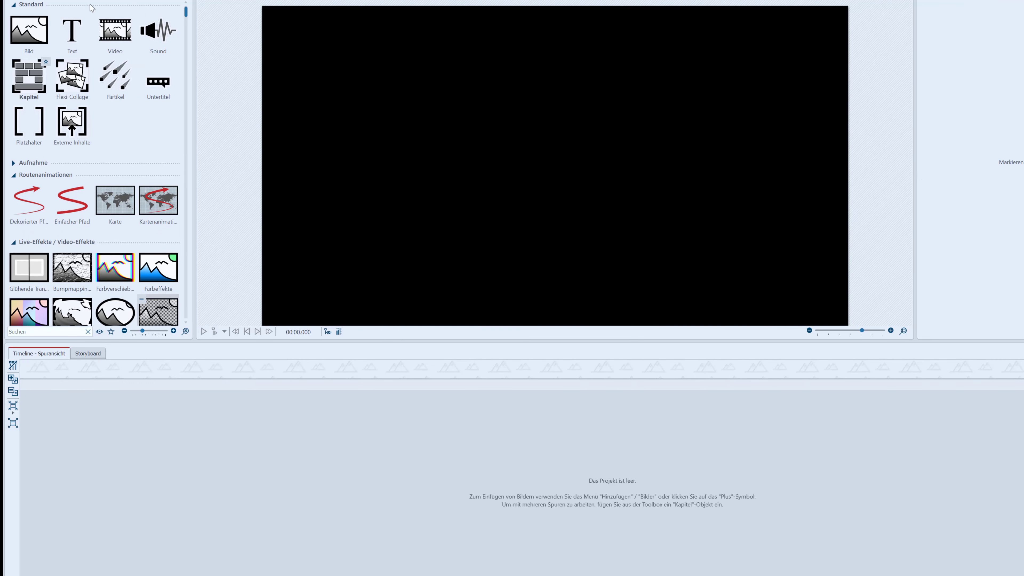
pyautogui.moveTo(28, 77); pyautogui.dragTo(141, 488)
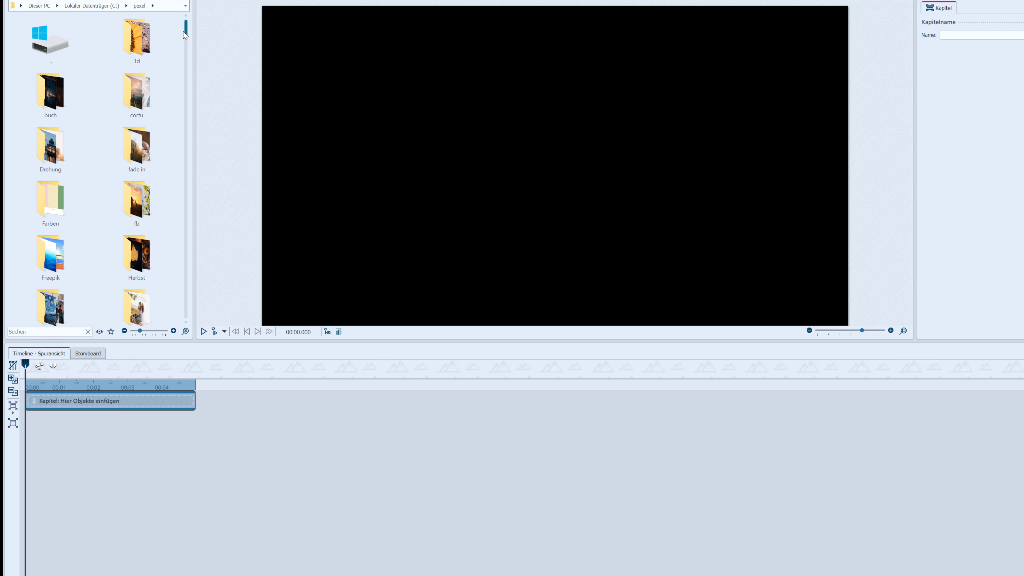
# Insert VID_20220714_211219.mp4 from the video folder into the new chapter
pyautogui.moveTo(187, 32); pyautogui.dragTo(188, 67)
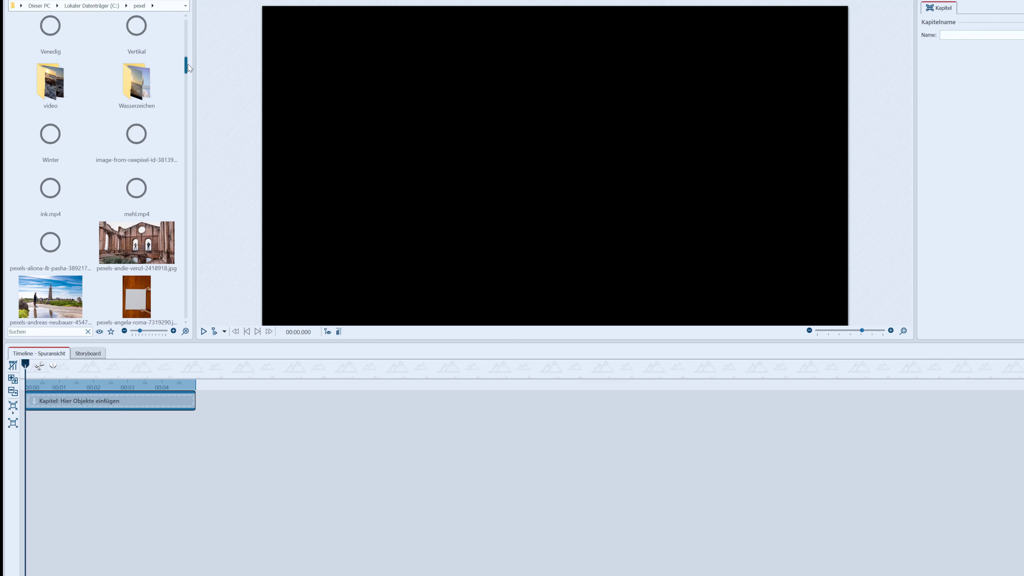
pyautogui.doubleClick(42, 198)
pyautogui.moveTo(42, 197); pyautogui.dragTo(75, 407)
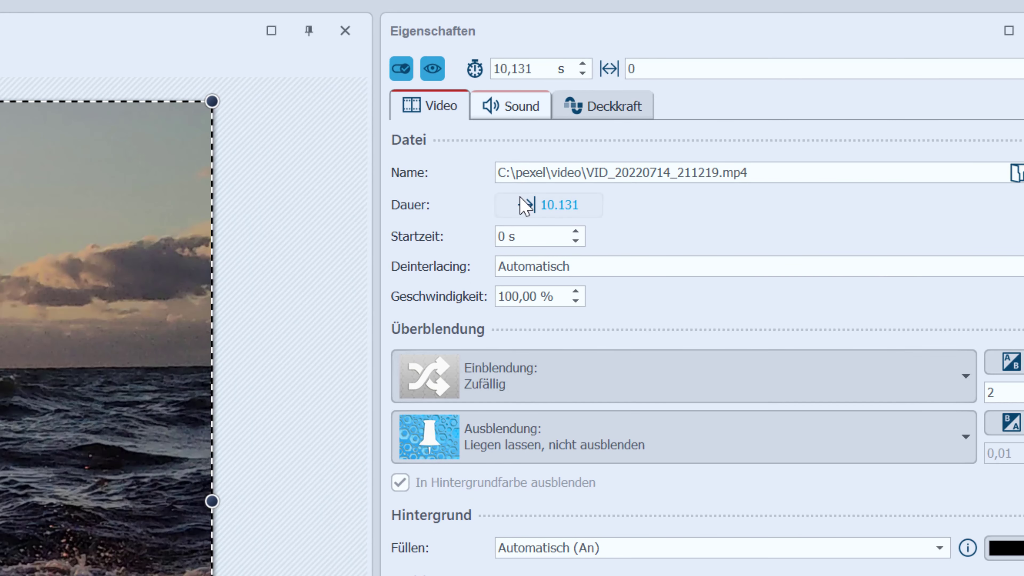
# Mute the video by setting its Lautstärke to 0 % and set its Einblendung to Keine
pyautogui.click(520, 107)
pyautogui.moveTo(489, 176); pyautogui.dragTo(441, 169)
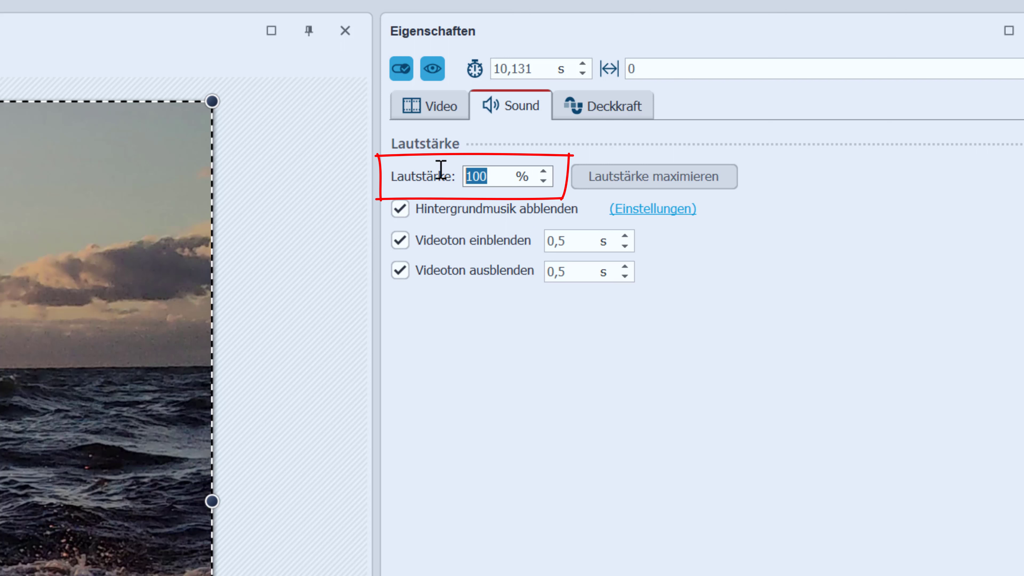
pyautogui.write('0')
pyautogui.click(423, 105)
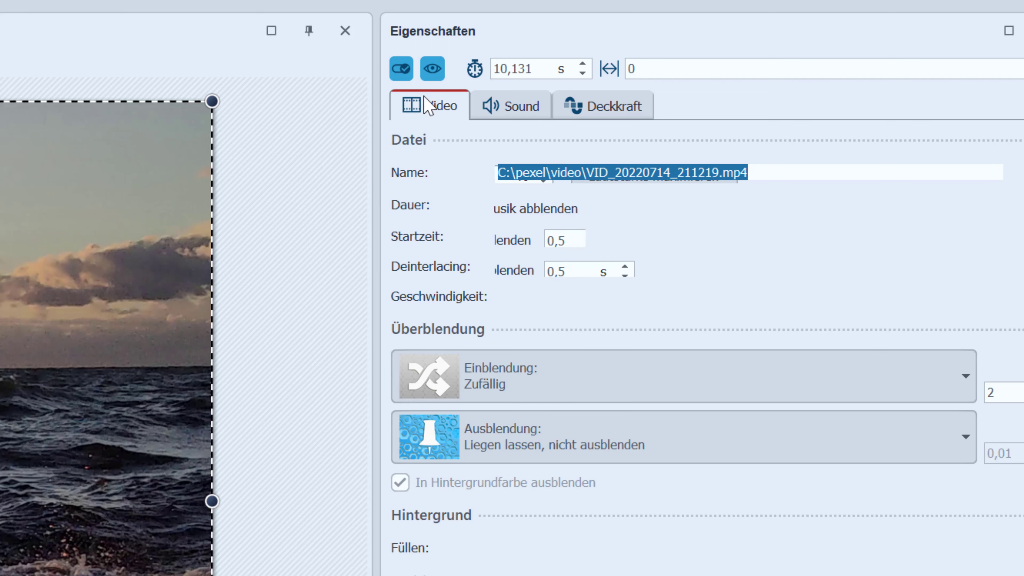
pyautogui.click(508, 384)
pyautogui.click(440, 472)
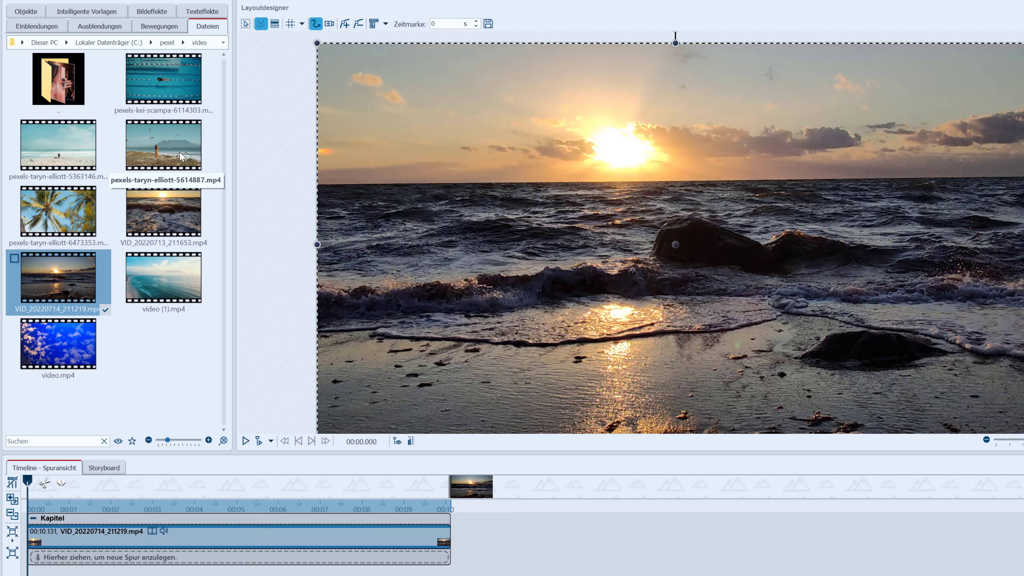
# Bring up the Dynamische Formen objects, play the chapter from the start to check the video's motion and stop playback
pyautogui.click(23, 14)
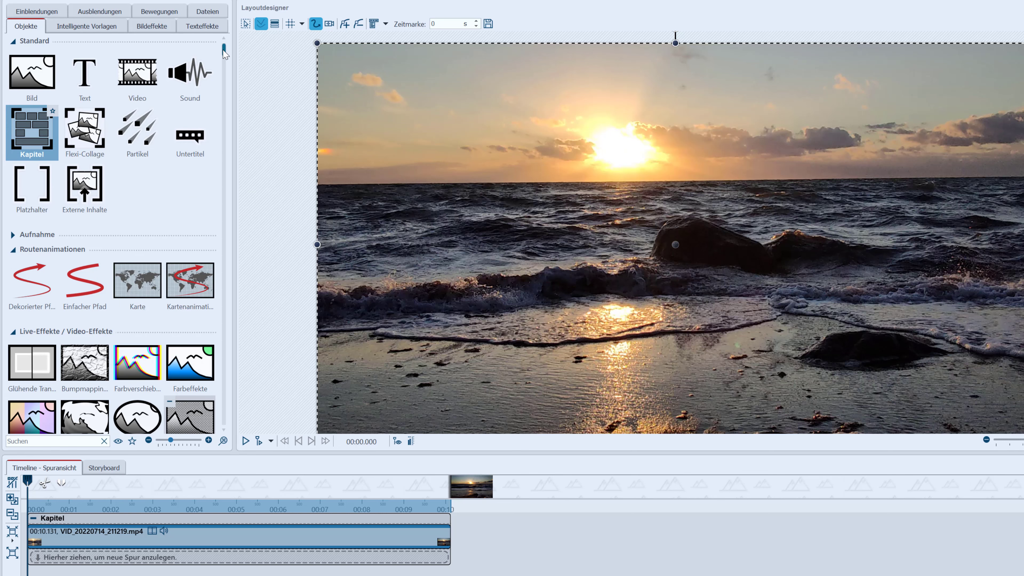
pyautogui.moveTo(226, 52); pyautogui.dragTo(229, 67)
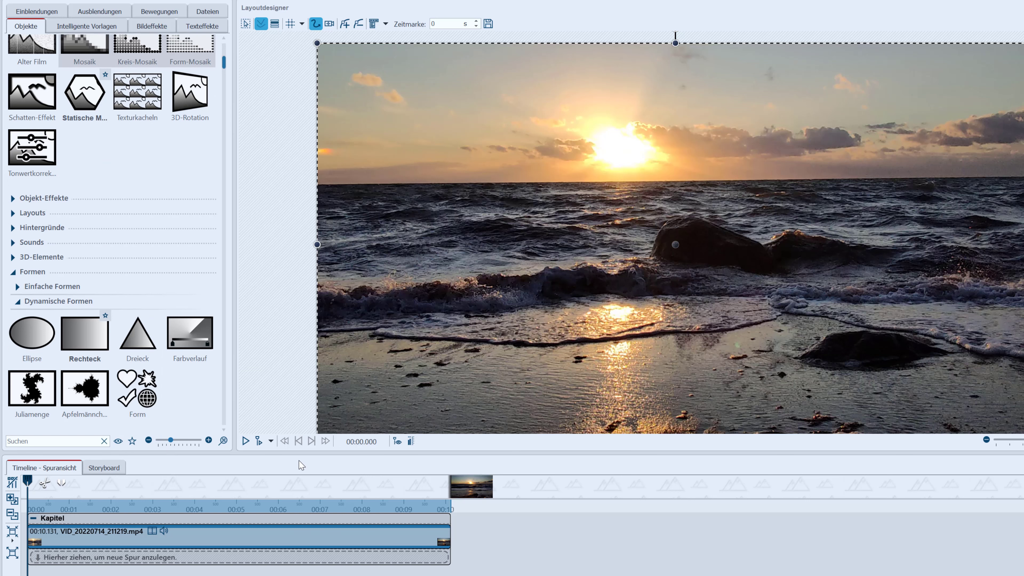
pyautogui.click(245, 440)
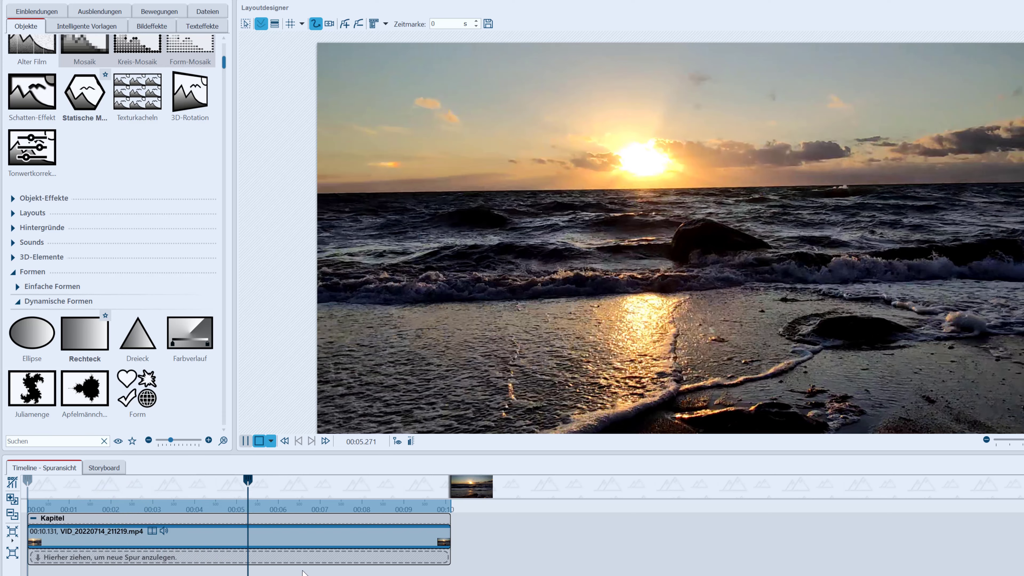
pyautogui.click(258, 441)
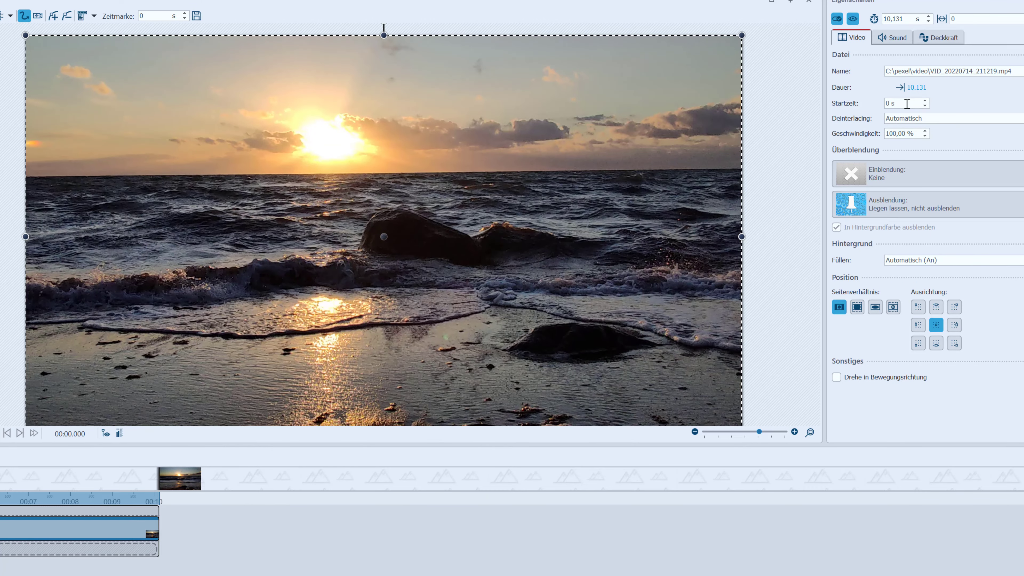
# Set the video's Startzeit to 4 s
pyautogui.moveTo(908, 104); pyautogui.dragTo(879, 104)
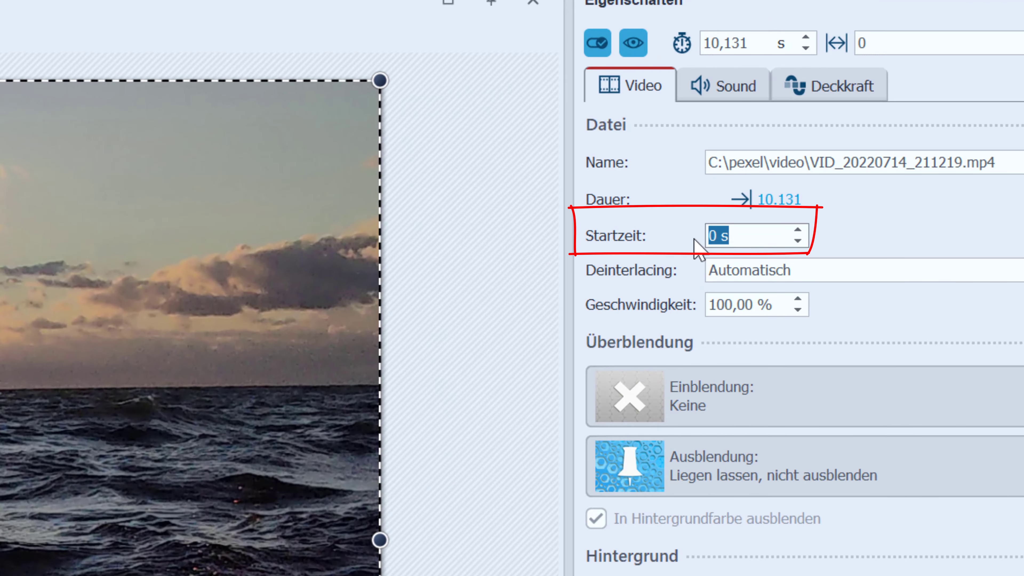
pyautogui.write('4')
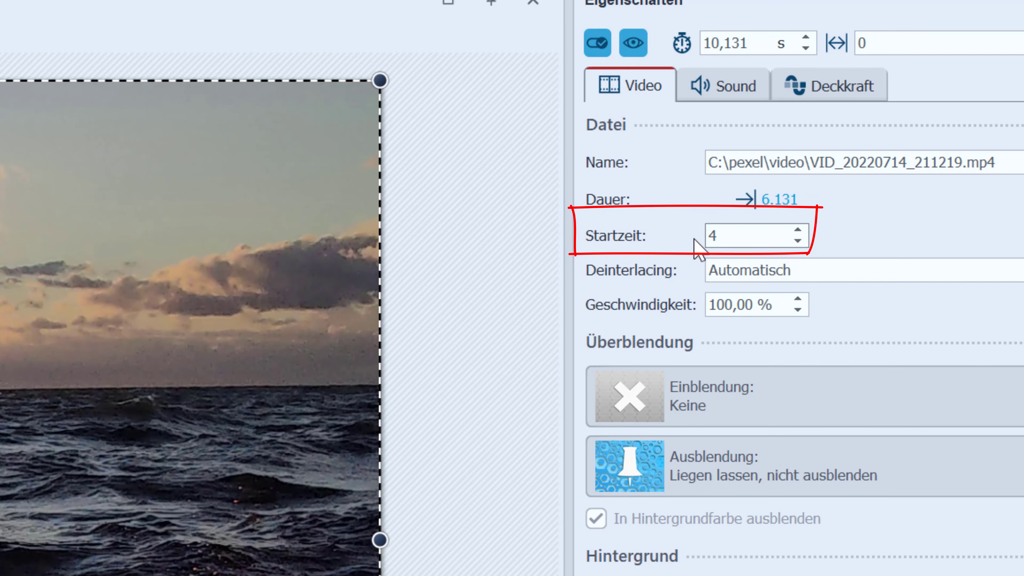
pyautogui.press('Return')
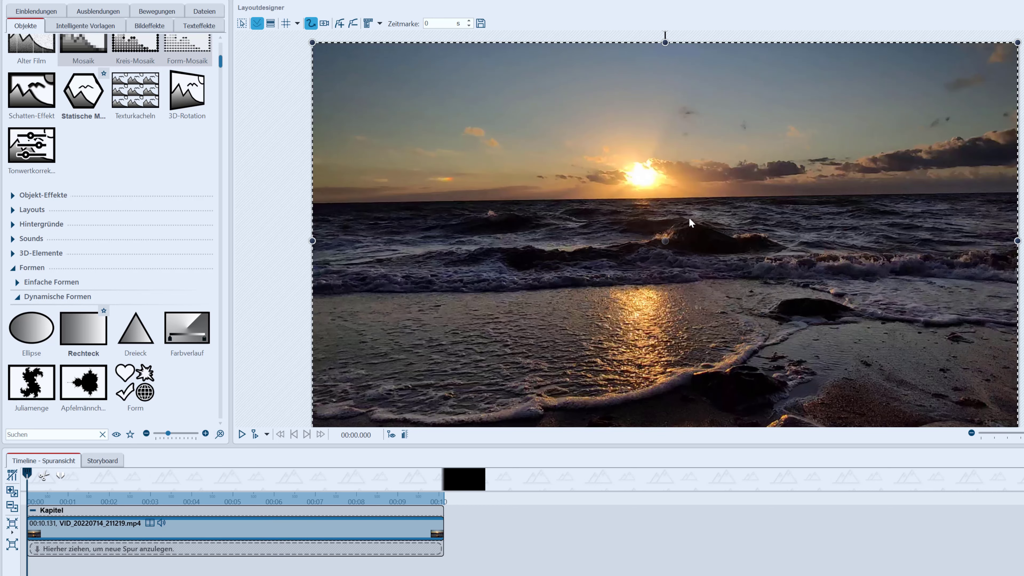
# Add a Rechteck on a new track below the video and extend it to the video's full length
pyautogui.click(89, 328)
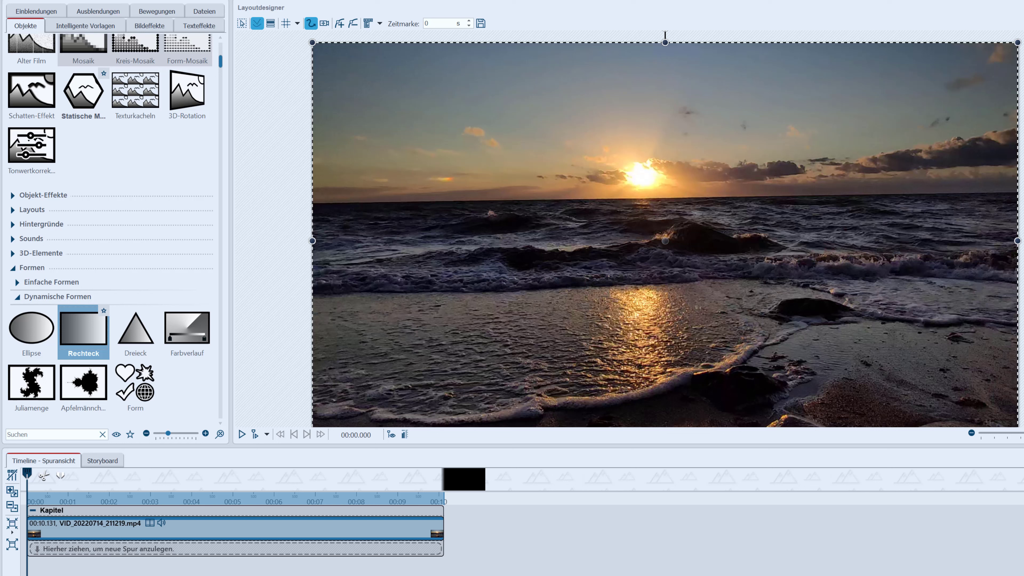
pyautogui.moveTo(93, 331); pyautogui.dragTo(84, 299)
pyautogui.scroll(-1, 91, 328)
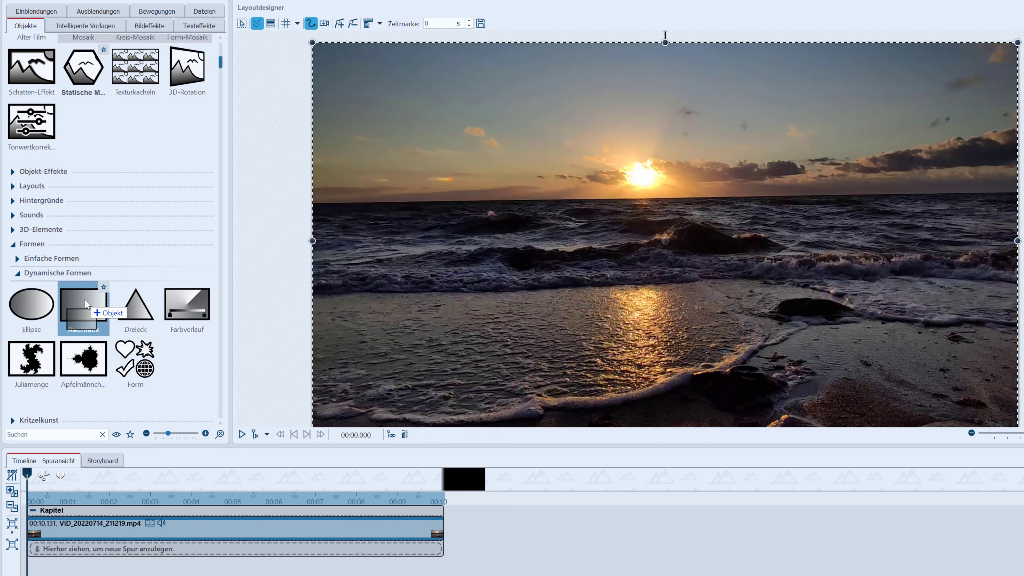
pyautogui.click(70, 435)
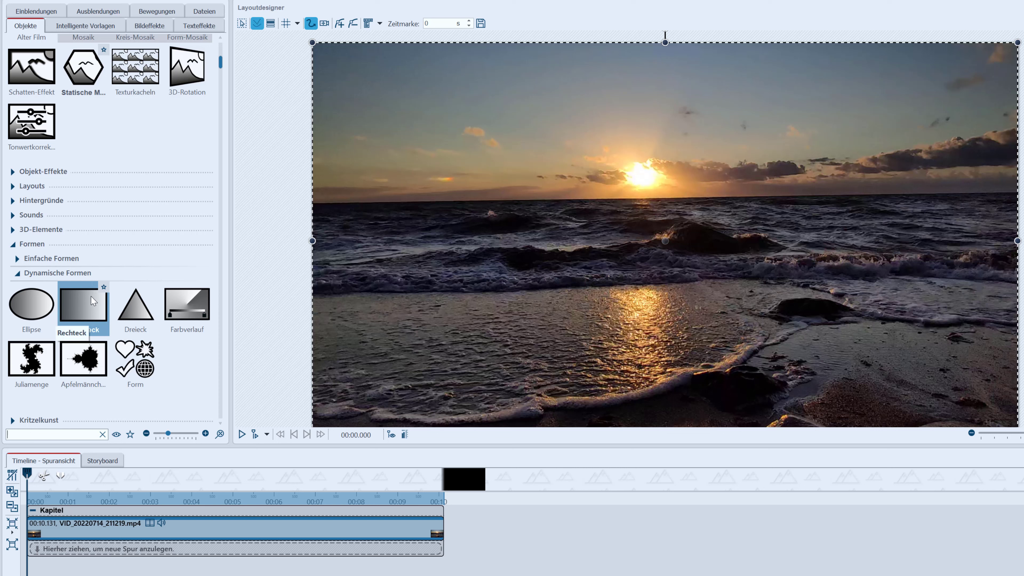
pyautogui.moveTo(91, 295)
pyautogui.mouseDown()
pyautogui.moveTo(65, 549)
pyautogui.moveTo(97, 551)
pyautogui.moveTo(69, 551)
pyautogui.mouseUp()
pyautogui.moveTo(231, 550); pyautogui.dragTo(443, 551)
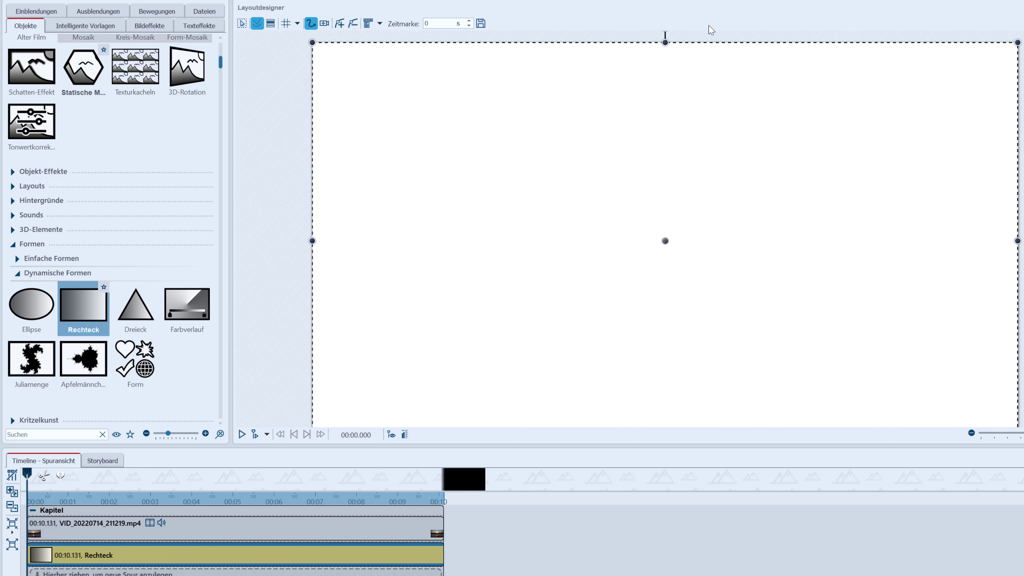
# Lower the rectangle's upper edge to the horizon line and try rotating it freehand to match the slope
pyautogui.moveTo(664, 41); pyautogui.dragTo(637, 203)
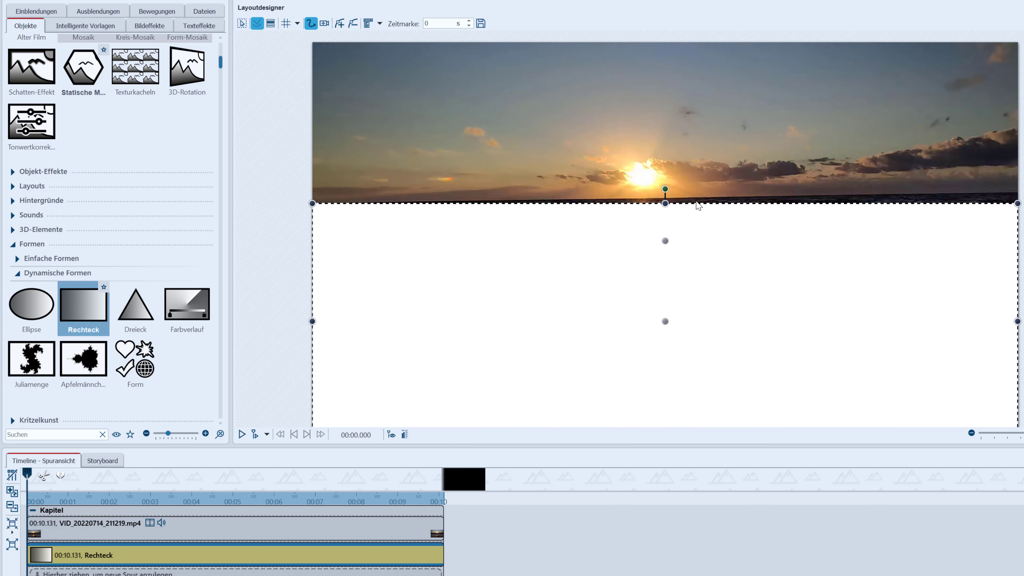
pyautogui.moveTo(665, 190); pyautogui.dragTo(652, 188)
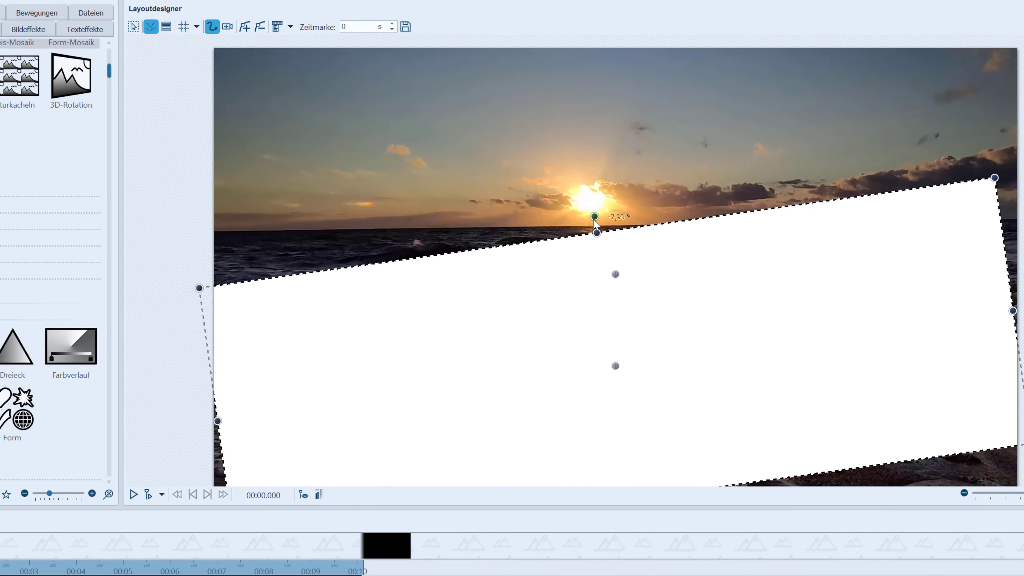
pyautogui.moveTo(573, 229); pyautogui.dragTo(577, 232)
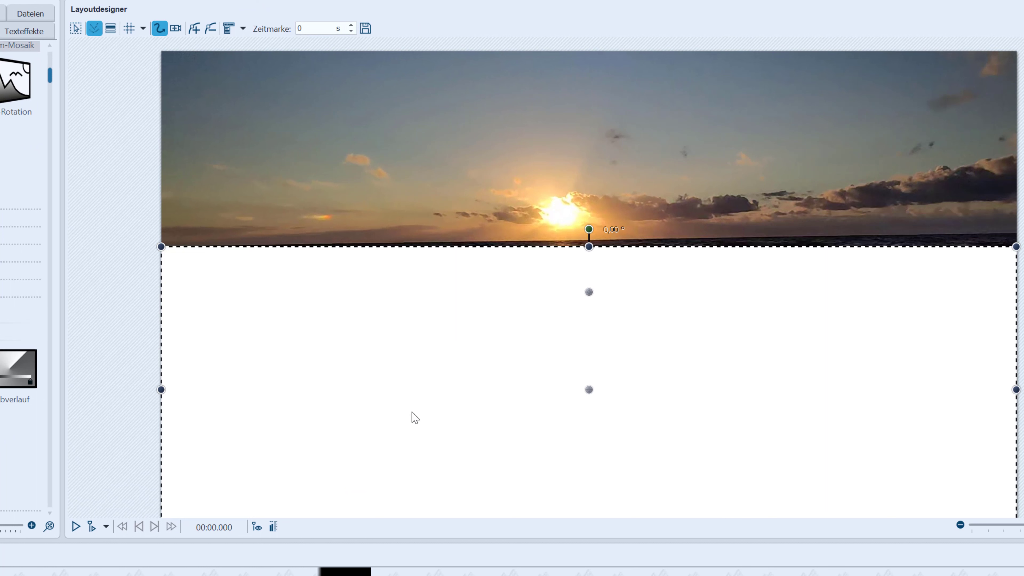
# Open and dock Manuelle Eingabe for the rectangle's motion mark, and set its Z-Achse rotation to -1°
pyautogui.doubleClick(589, 389)
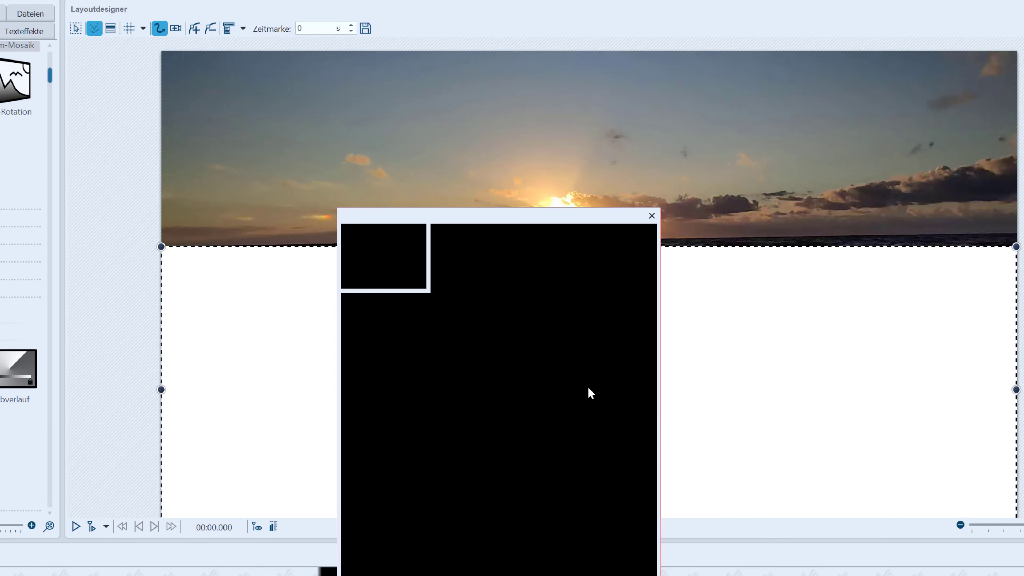
pyautogui.moveTo(504, 215); pyautogui.dragTo(855, 226)
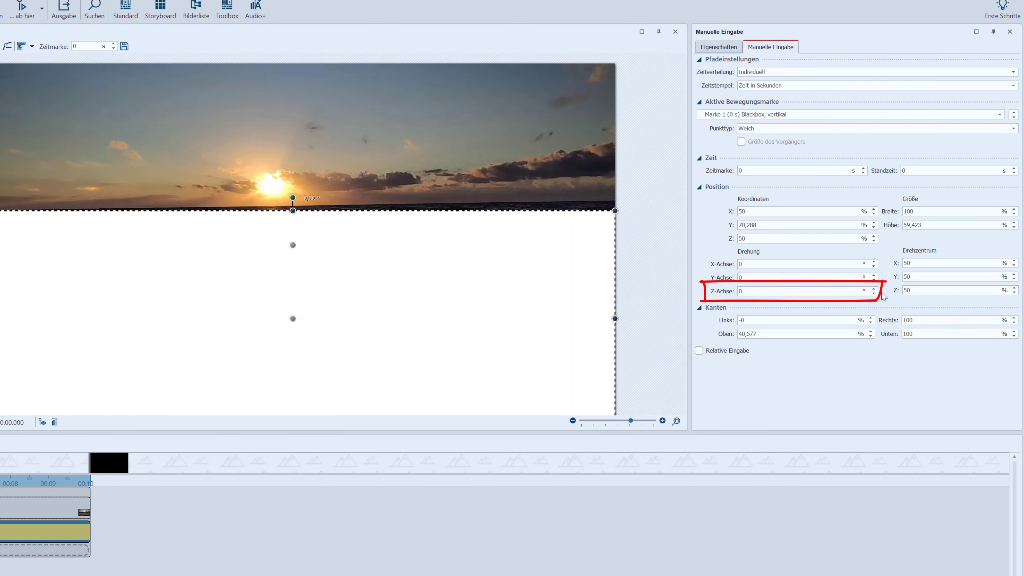
pyautogui.click(874, 288)
pyautogui.click(874, 293)
pyautogui.click(874, 288)
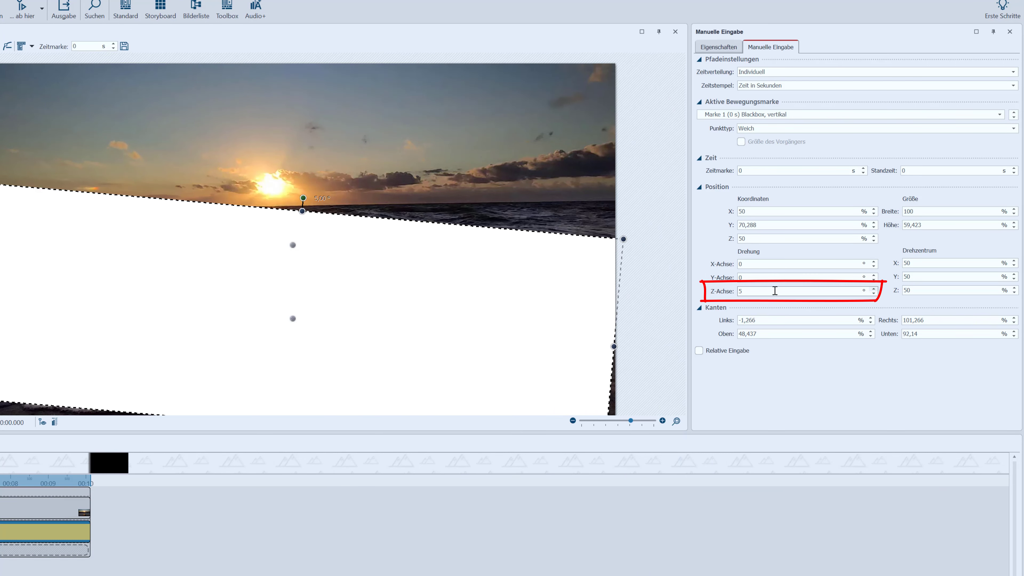
pyautogui.moveTo(796, 290); pyautogui.dragTo(656, 290)
pyautogui.press('Return')
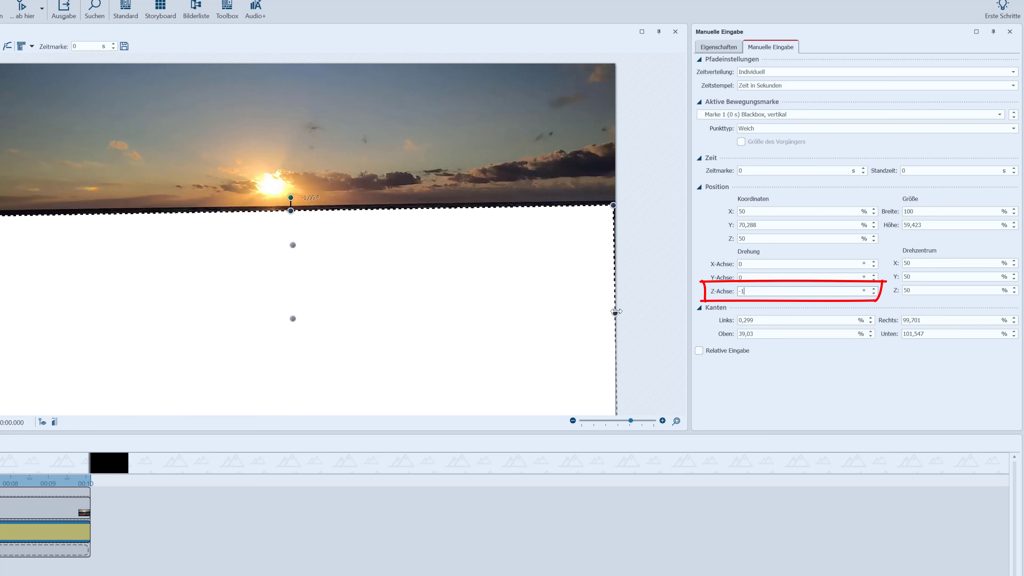
# Shift the tilted rectangle up to align with the horizon and widen it beyond both sides of the image
pyautogui.moveTo(333, 291); pyautogui.dragTo(330, 286)
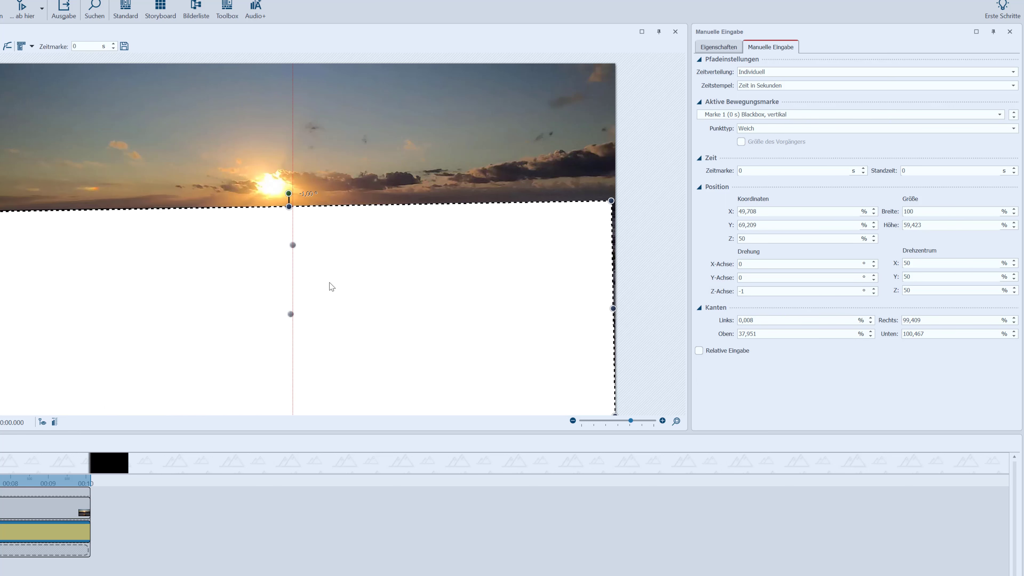
pyautogui.press('Up')
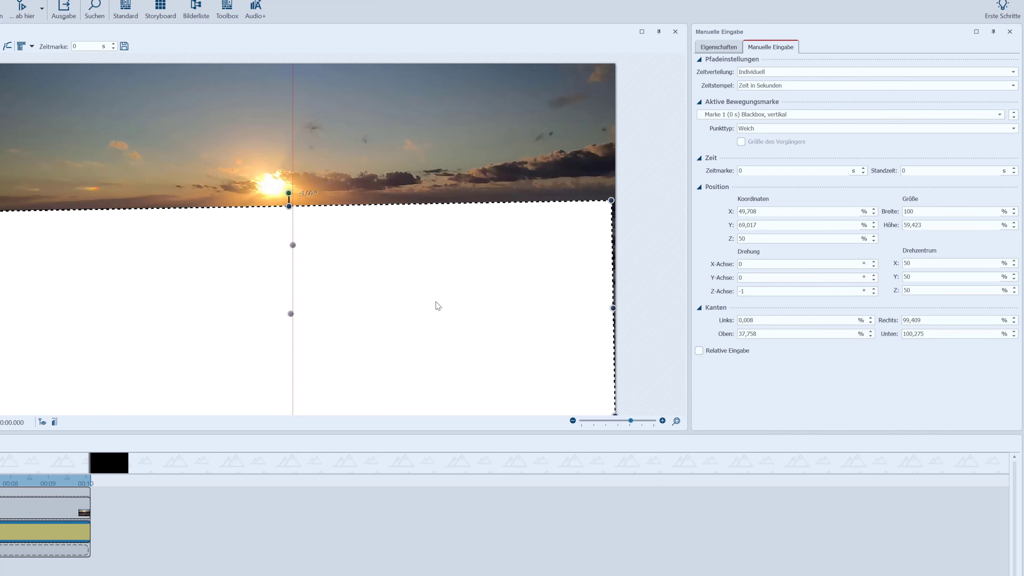
pyautogui.moveTo(614, 308); pyautogui.dragTo(662, 307)
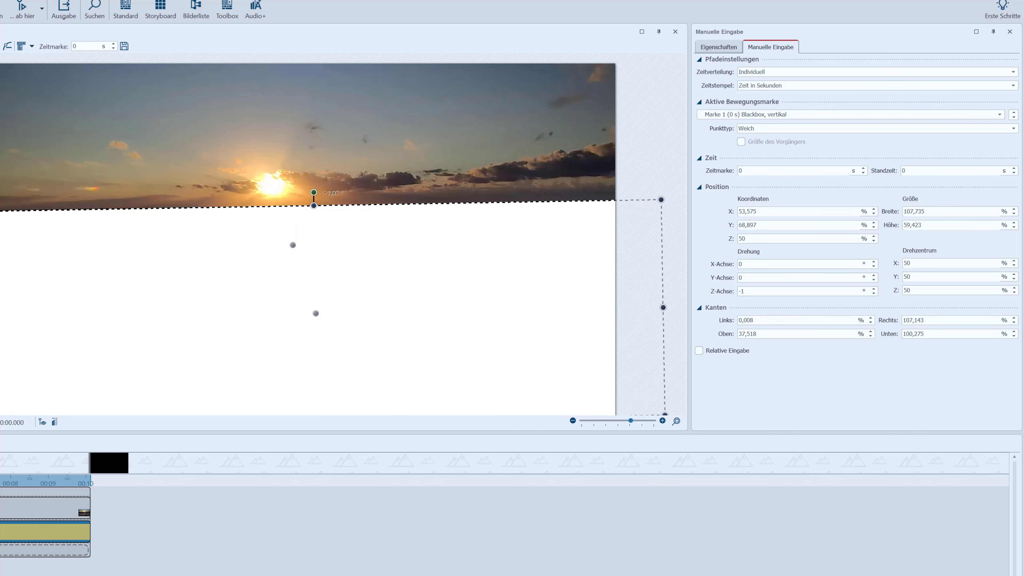
pyautogui.moveTo(1, 308); pyautogui.dragTo(0, 307)
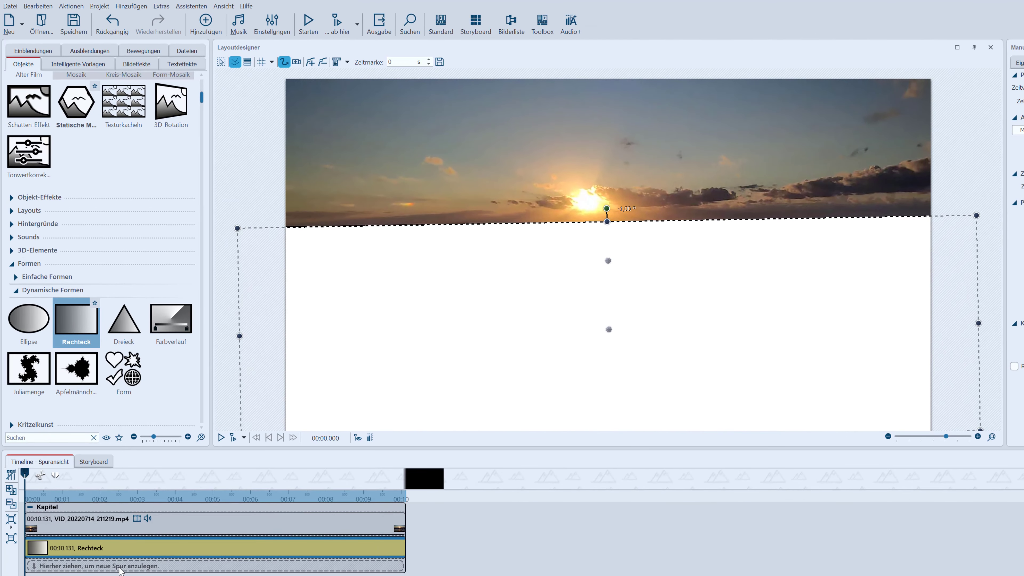
# Add a Text object on a new track below the Rechteck, starting at 0 s and extended to the video's full length
pyautogui.click(120, 566)
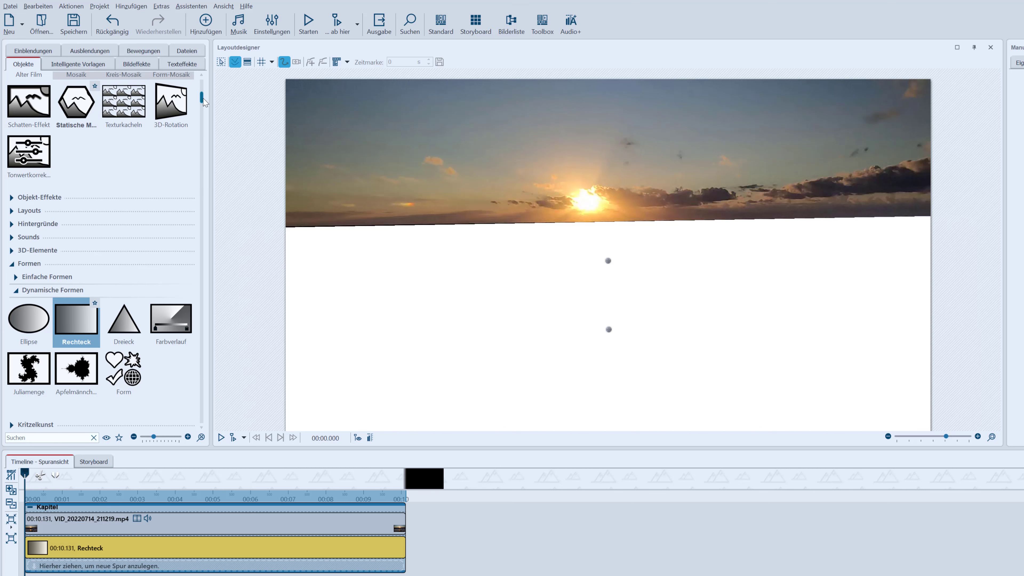
pyautogui.moveTo(206, 101); pyautogui.dragTo(207, 85)
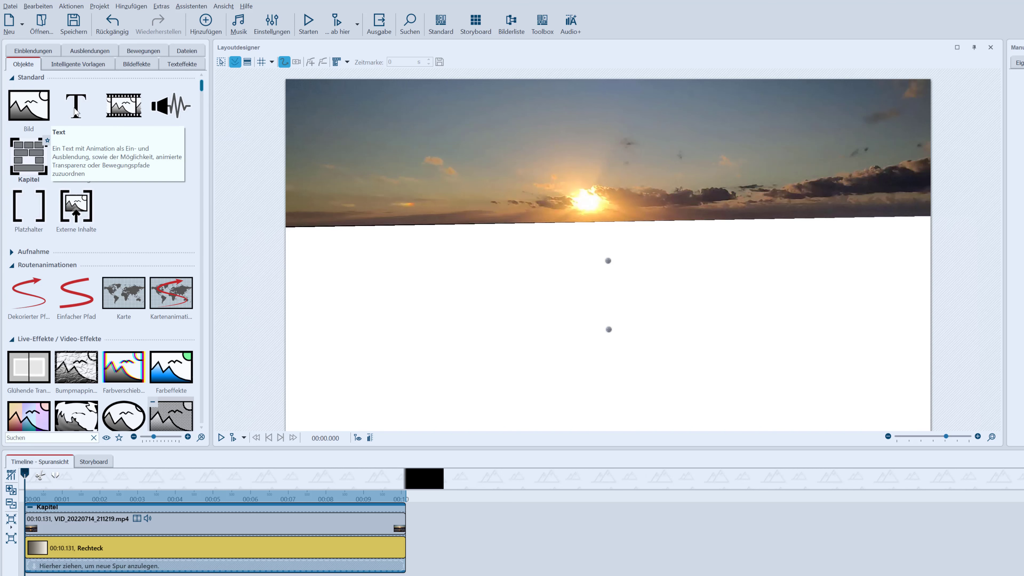
pyautogui.moveTo(76, 109); pyautogui.dragTo(51, 569)
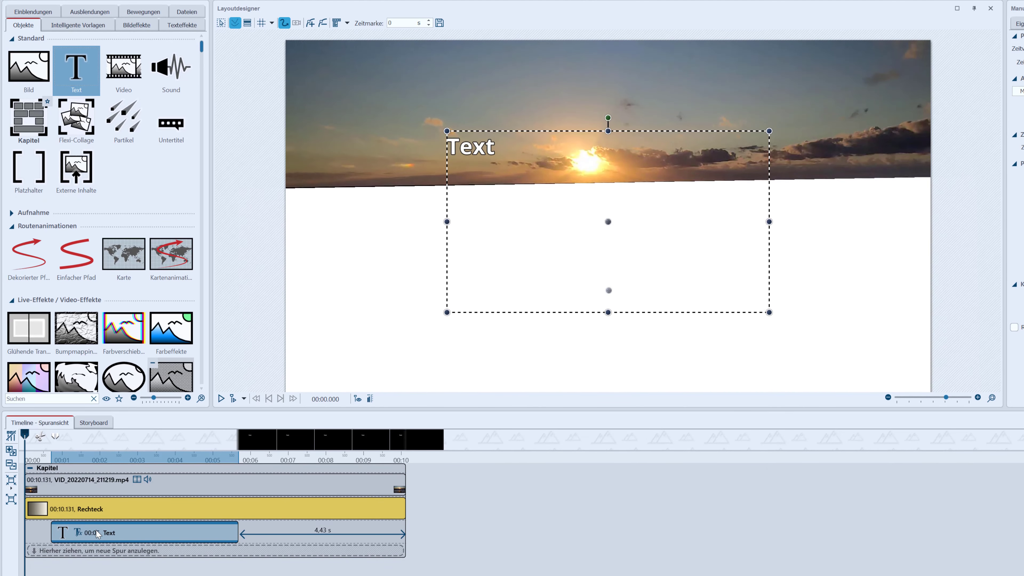
pyautogui.moveTo(79, 534); pyautogui.dragTo(53, 534)
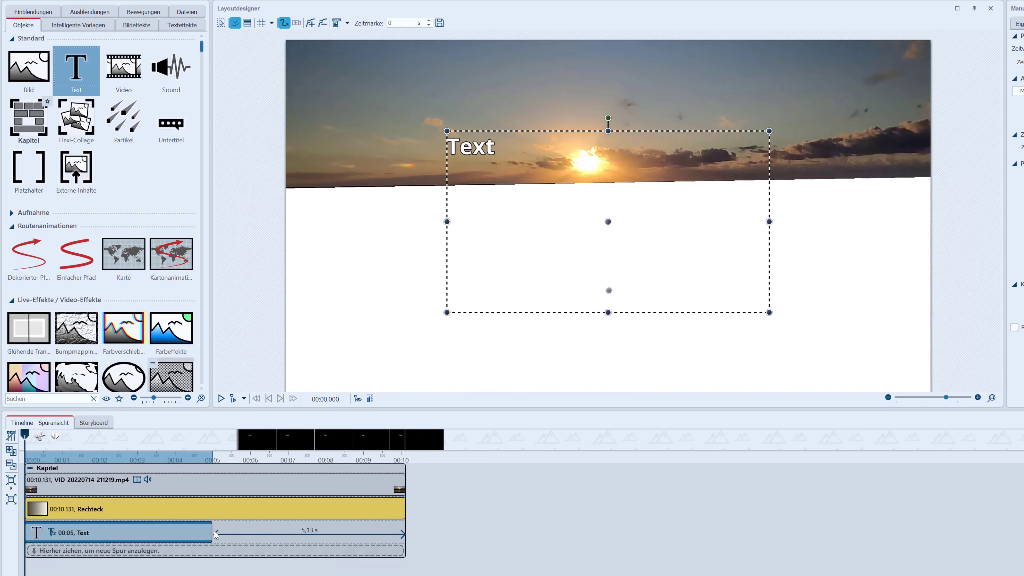
pyautogui.moveTo(211, 531); pyautogui.dragTo(405, 531)
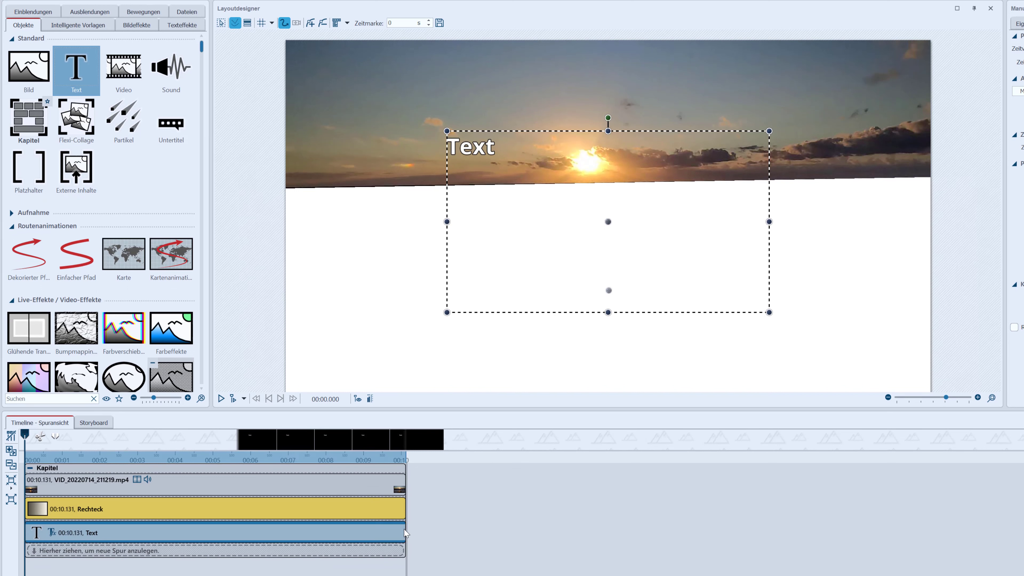
# Move the text field into the white area below the horizon, widen it and centre it horizontally in the image
pyautogui.moveTo(479, 151); pyautogui.dragTo(480, 228)
pyautogui.moveTo(754, 294); pyautogui.dragTo(898, 301)
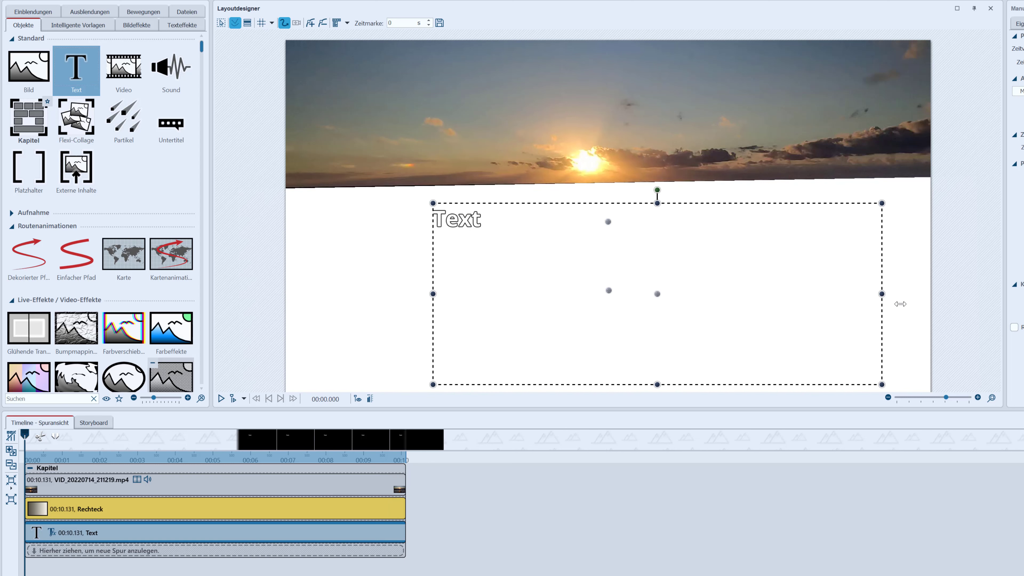
pyautogui.moveTo(722, 300); pyautogui.dragTo(666, 298)
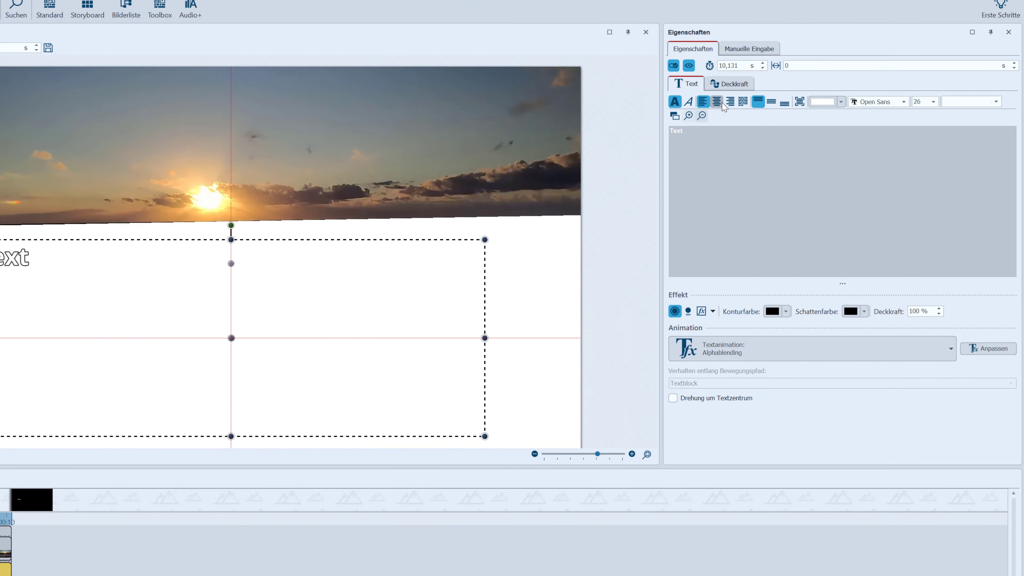
# Centre the text alignment and replace the placeholder with "Urlaub in Rerik an der Ostsee"
pyautogui.click(740, 93)
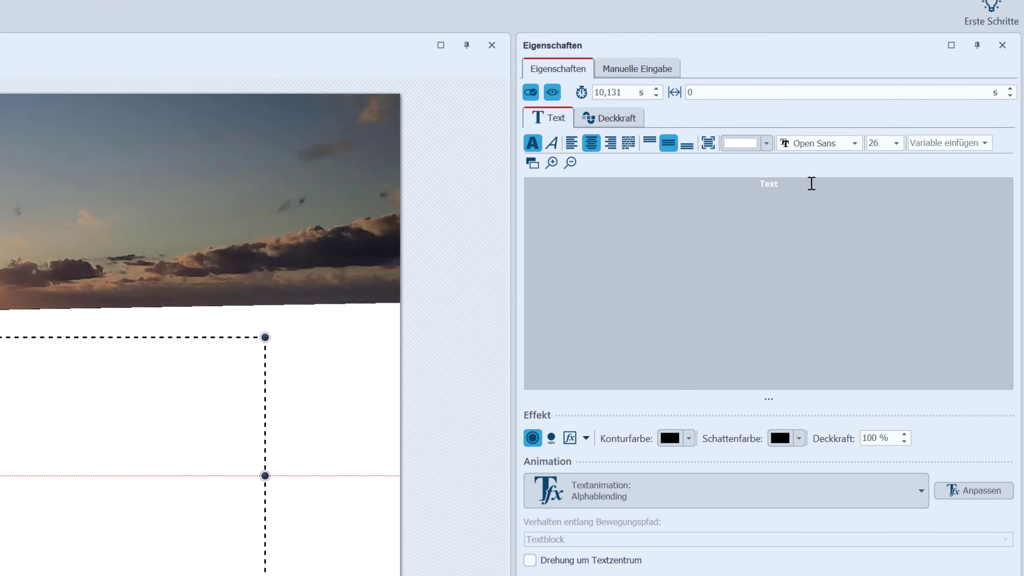
pyautogui.moveTo(811, 184); pyautogui.dragTo(605, 187)
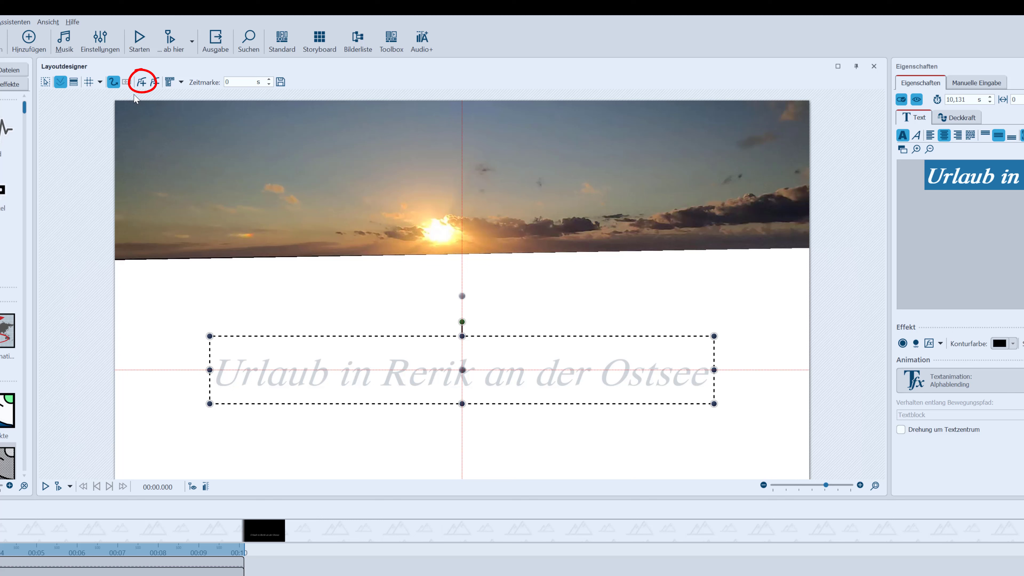
# Add a motion mark at 2 s for the text, enlarge the text there and place it just above the horizon
pyautogui.click(142, 82)
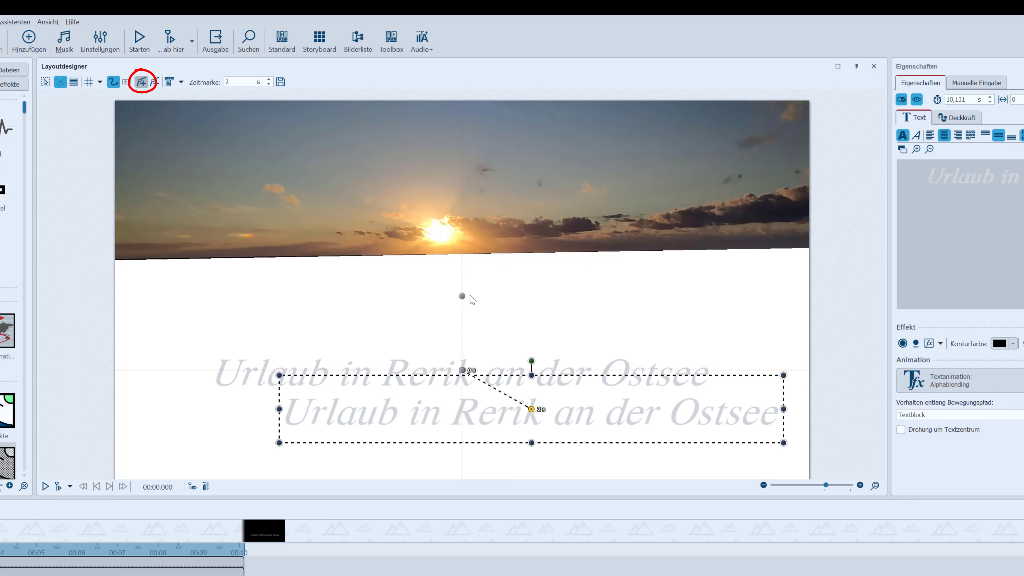
pyautogui.moveTo(534, 365)
pyautogui.mouseDown()
pyautogui.moveTo(510, 269)
pyautogui.moveTo(489, 267)
pyautogui.moveTo(490, 177)
pyautogui.mouseUp()
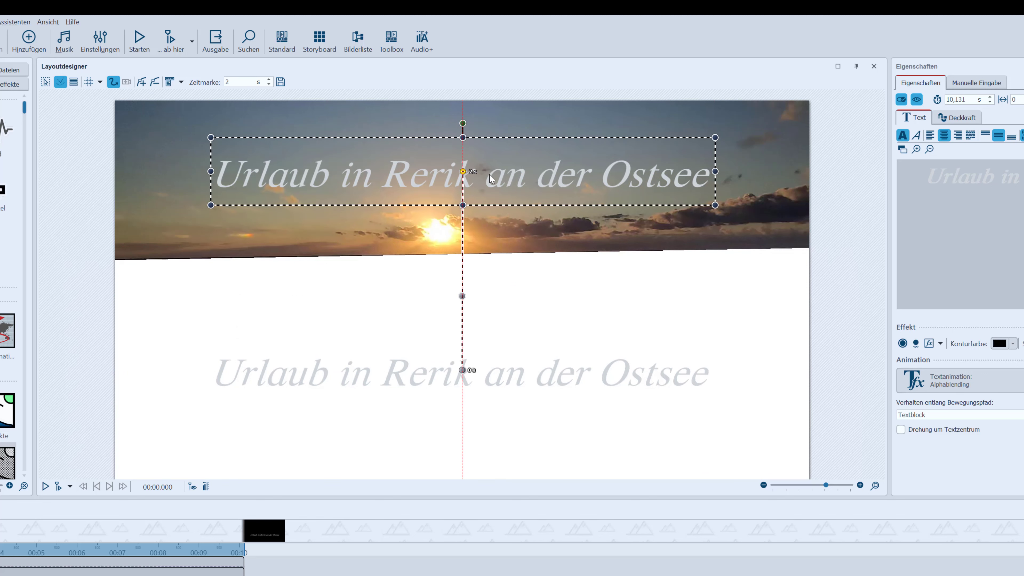
pyautogui.moveTo(210, 137); pyautogui.dragTo(186, 112)
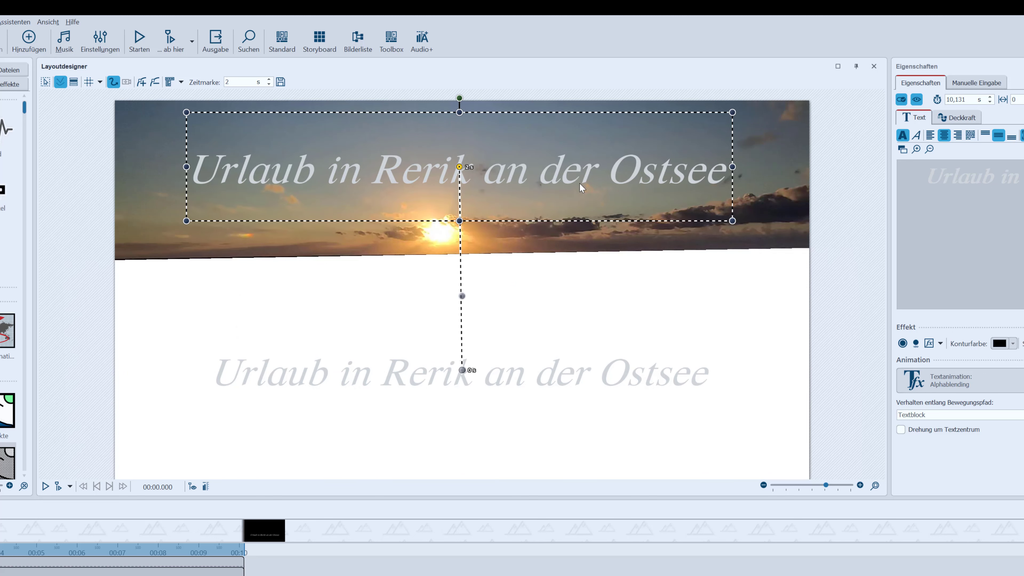
pyautogui.moveTo(581, 186)
pyautogui.mouseDown()
pyautogui.moveTo(572, 176)
pyautogui.moveTo(572, 247)
pyautogui.mouseUp()
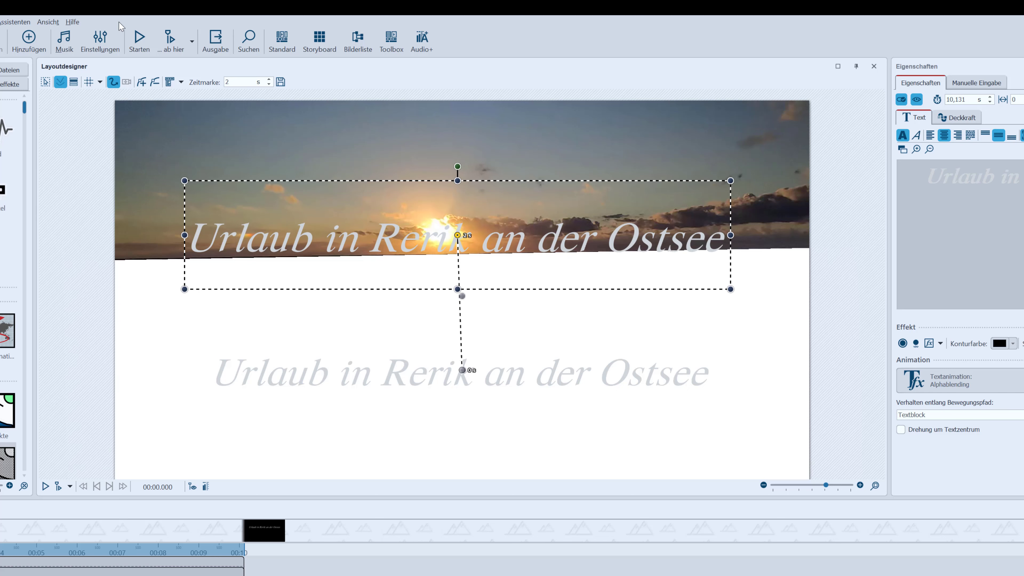
pyautogui.moveTo(475, 244); pyautogui.dragTo(476, 240)
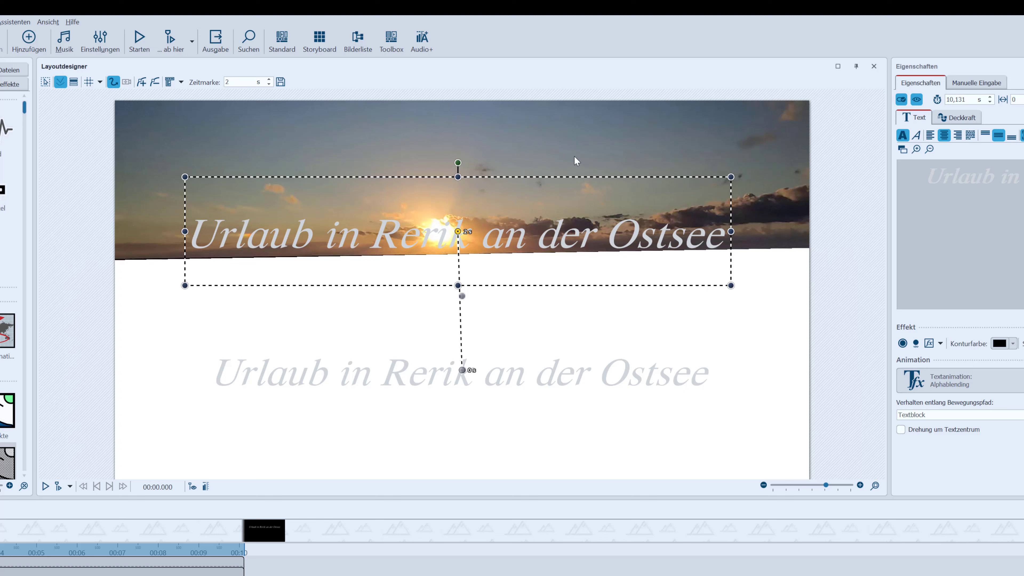
# Set the Z-Achse rotation of the text's 2 s motion mark to -1°
pyautogui.click(983, 83)
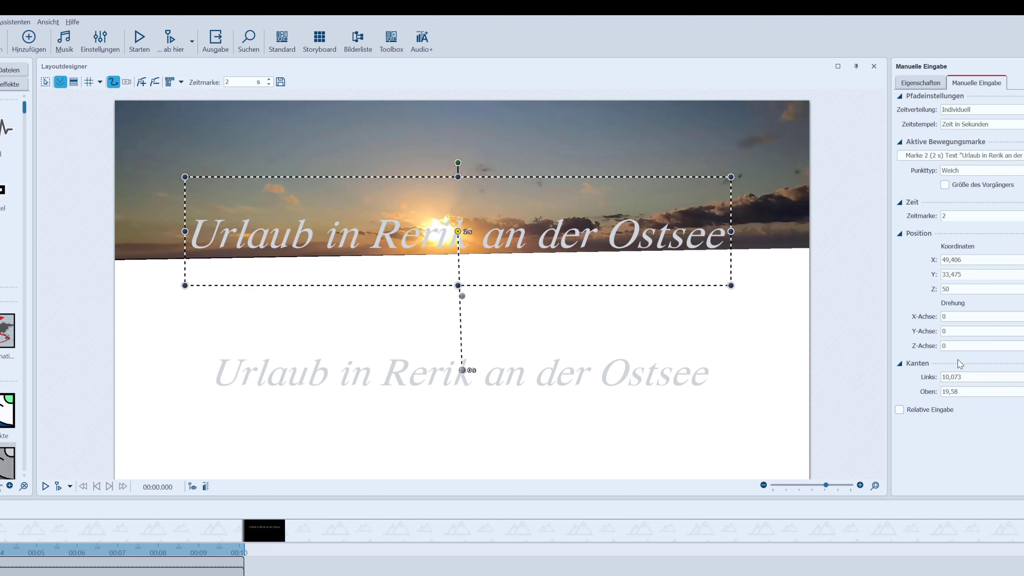
pyautogui.click(958, 345)
pyautogui.write('-1')
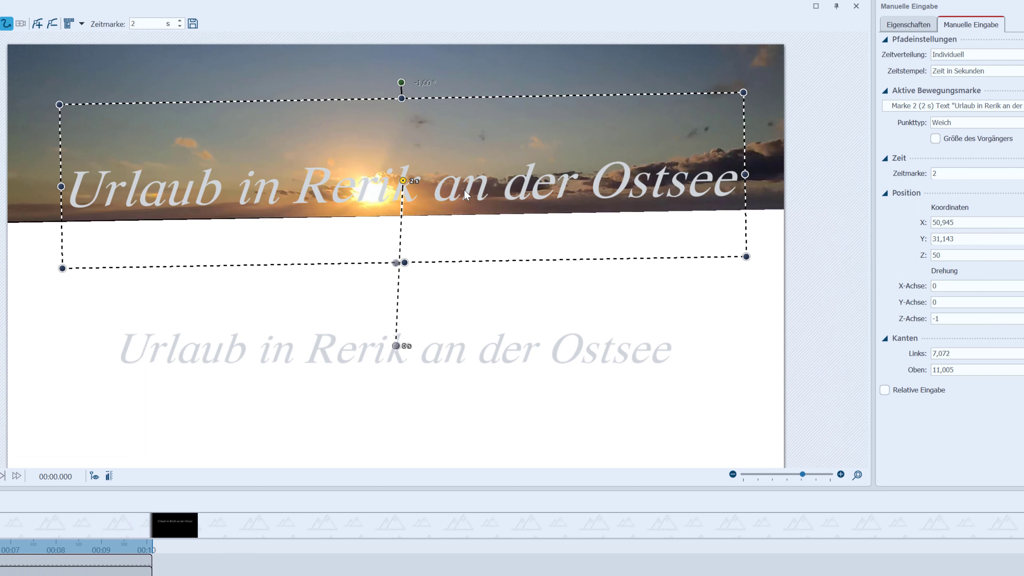
# Nudge the tilted text at the 2 s mark down in fine increments until it sits close above the horizon line
pyautogui.press('Down')
pyautogui.press('Down')
pyautogui.press('Down')
pyautogui.press('Down')
pyautogui.press('Down')
pyautogui.press('Down')
pyautogui.press('Down')
pyautogui.press('Down')
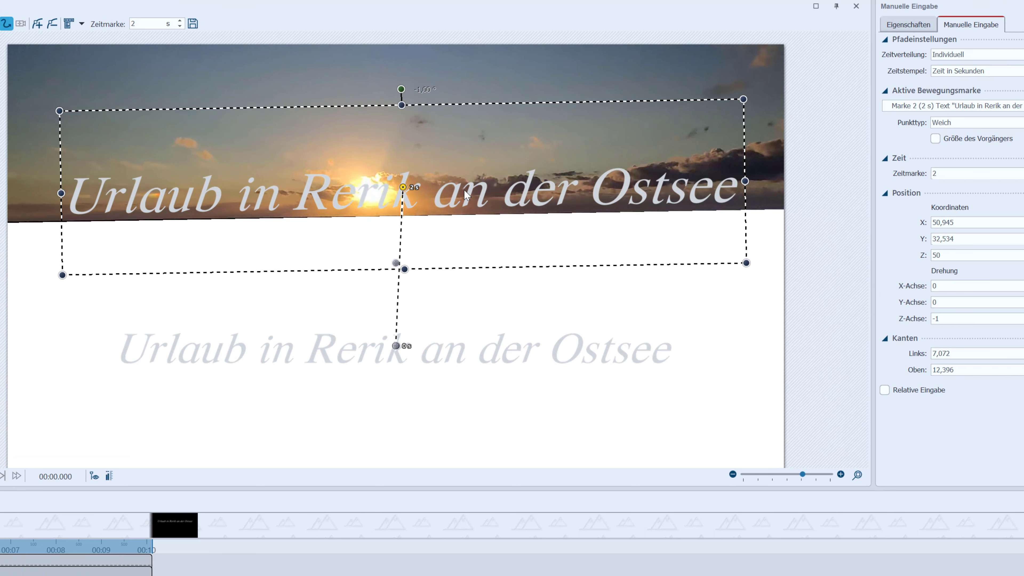
pyautogui.press('Down')
pyautogui.press('Down')
pyautogui.press('Down')
pyautogui.press('Down')
pyautogui.press('Down')
pyautogui.press('Down')
pyautogui.press('Down')
pyautogui.press('Down')
pyautogui.press('Down')
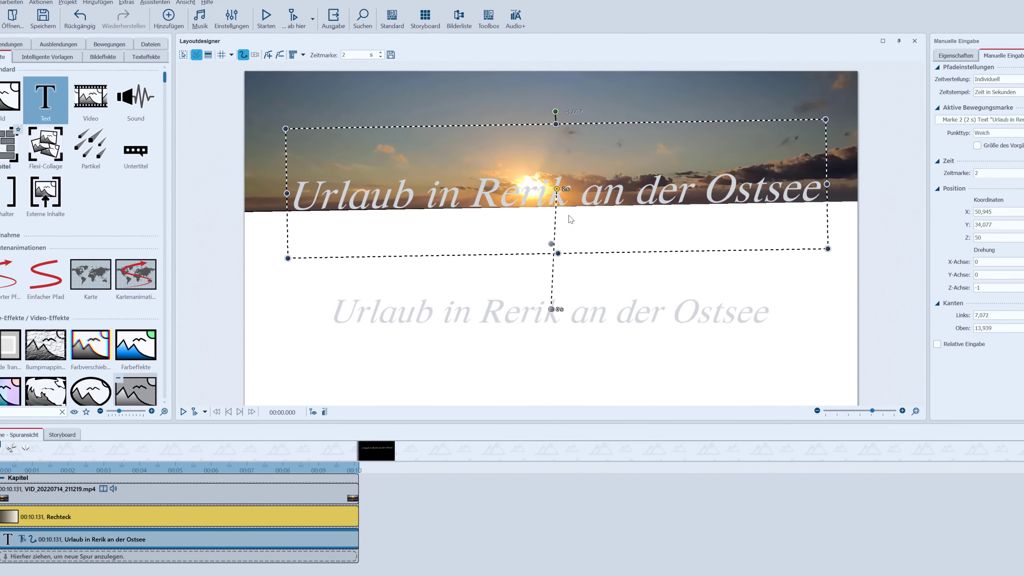
# Apply the Masken-Effekt to the text object and move the Rechteck into the effect's Maske track
pyautogui.click(395, 345)
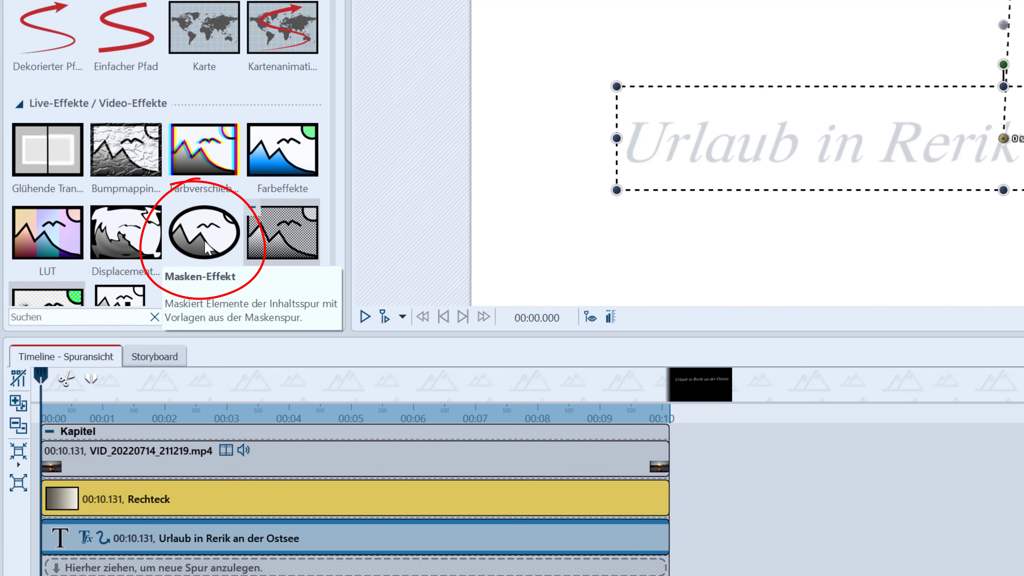
pyautogui.moveTo(206, 244); pyautogui.dragTo(159, 541)
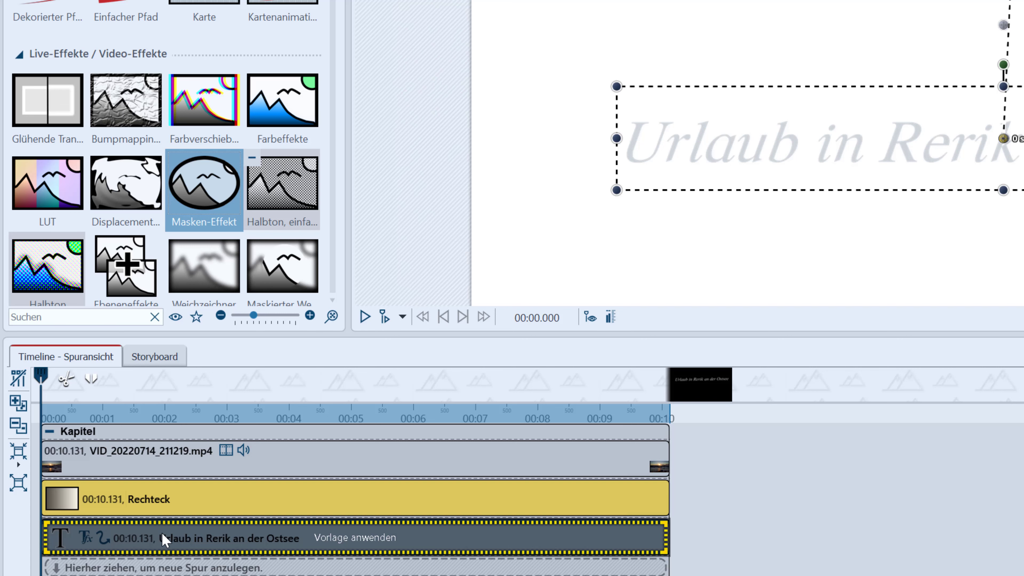
pyautogui.moveTo(162, 531); pyautogui.dragTo(161, 531)
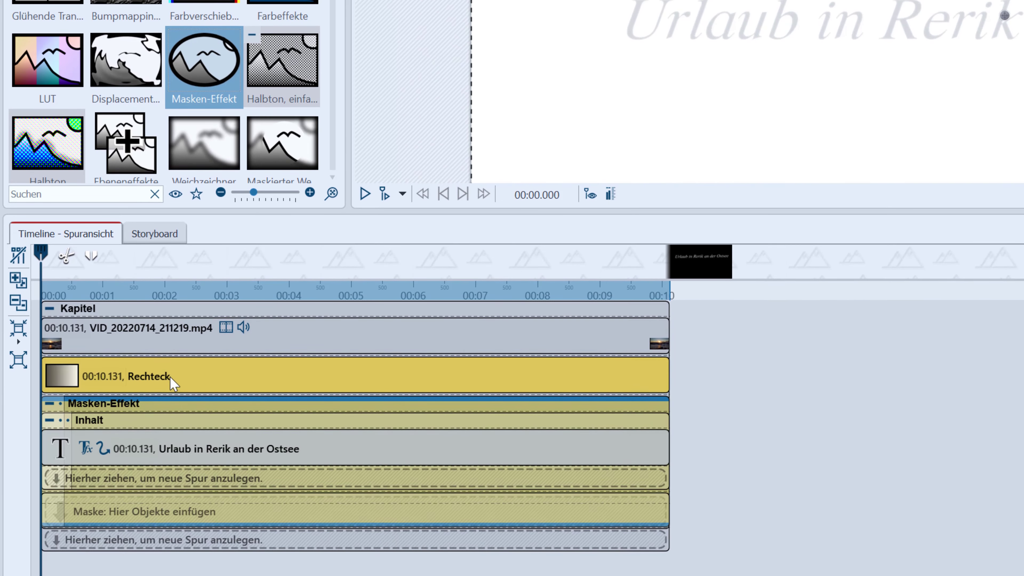
pyautogui.click(170, 378)
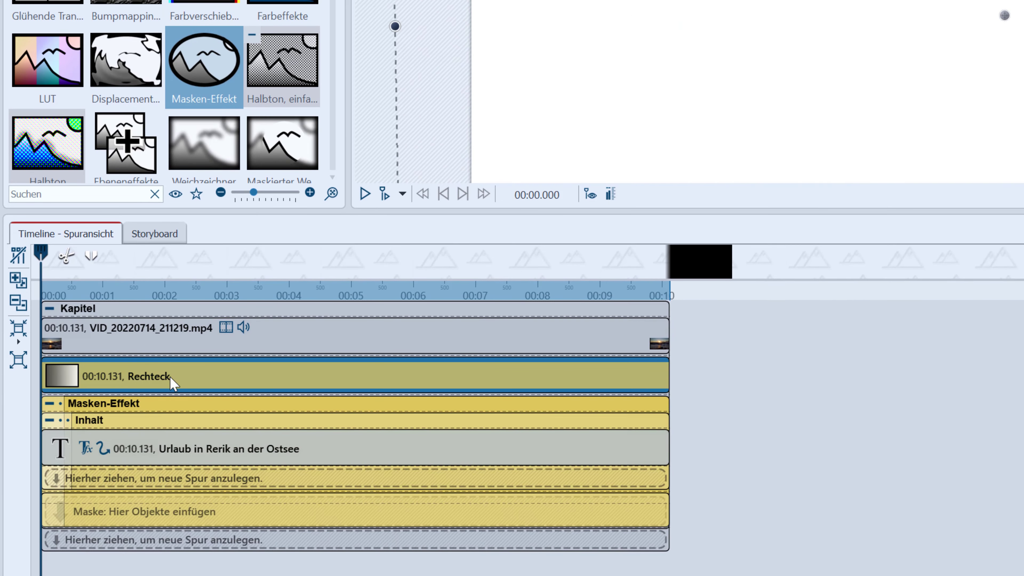
pyautogui.moveTo(171, 379); pyautogui.dragTo(122, 520)
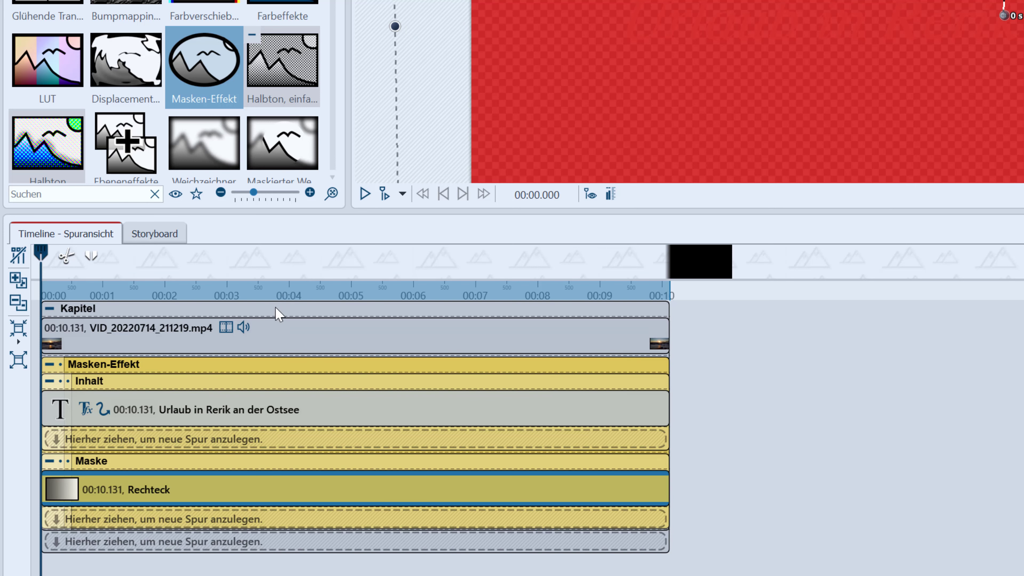
# Enable Maske umkehren for the Masken-Effekt and play the title from the start to check it
pyautogui.click(213, 368)
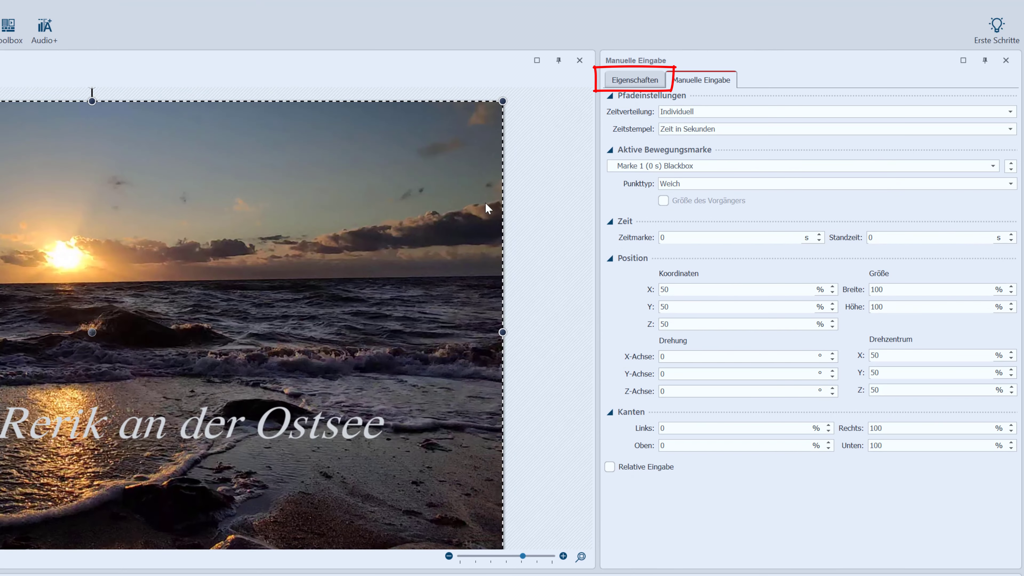
pyautogui.click(626, 80)
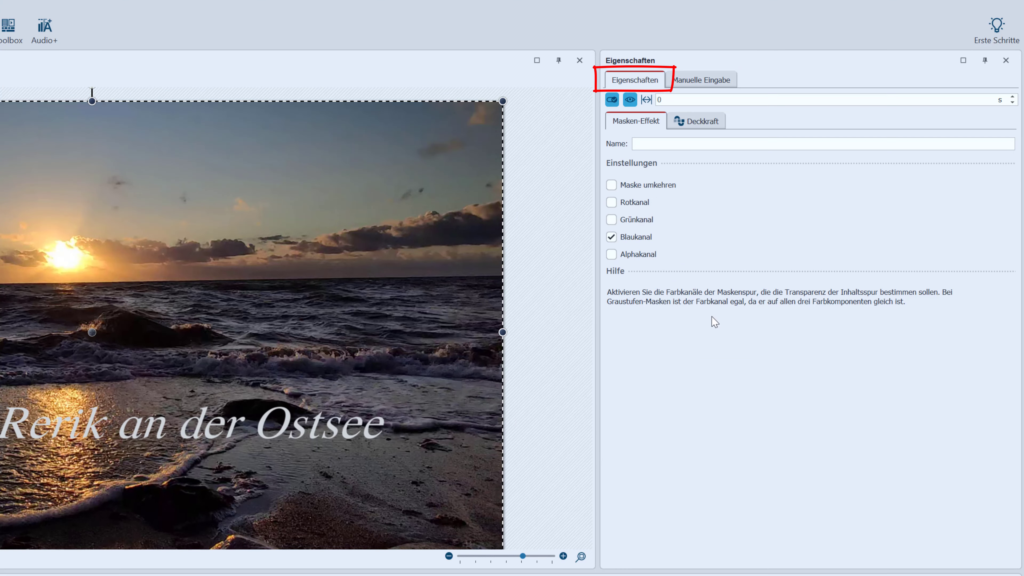
pyautogui.click(650, 188)
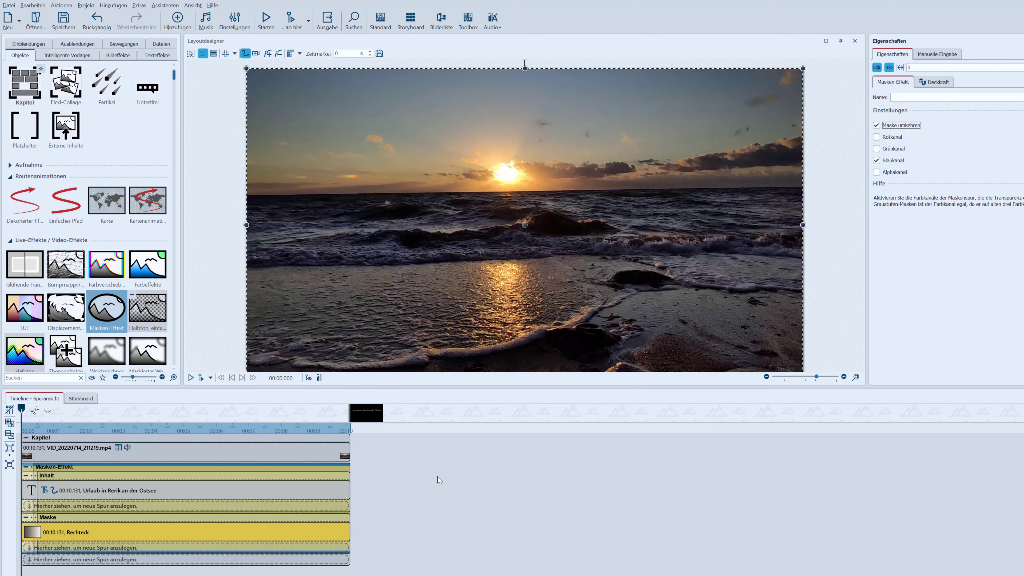
pyautogui.click(266, 21)
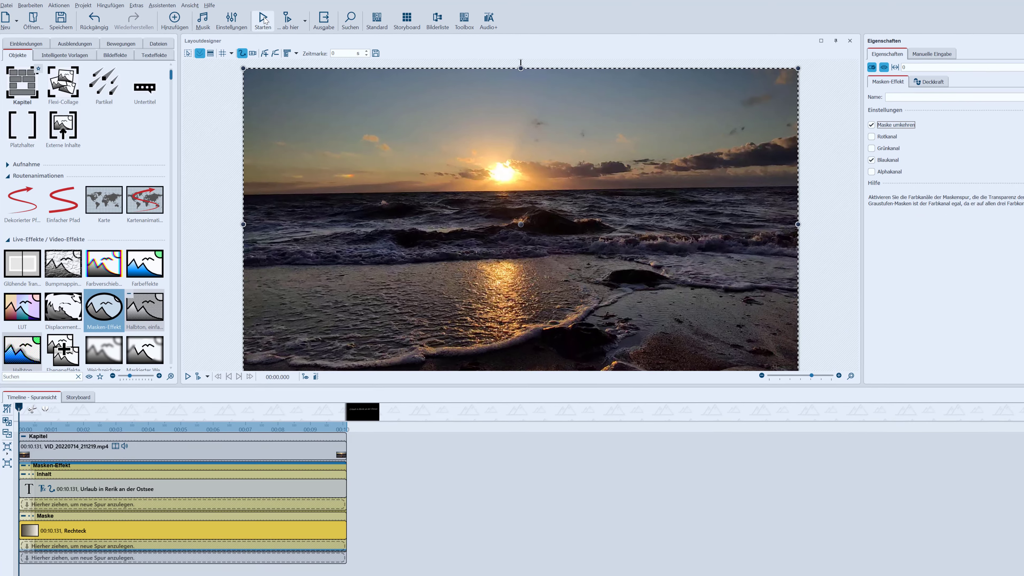
pyautogui.press('Escape')
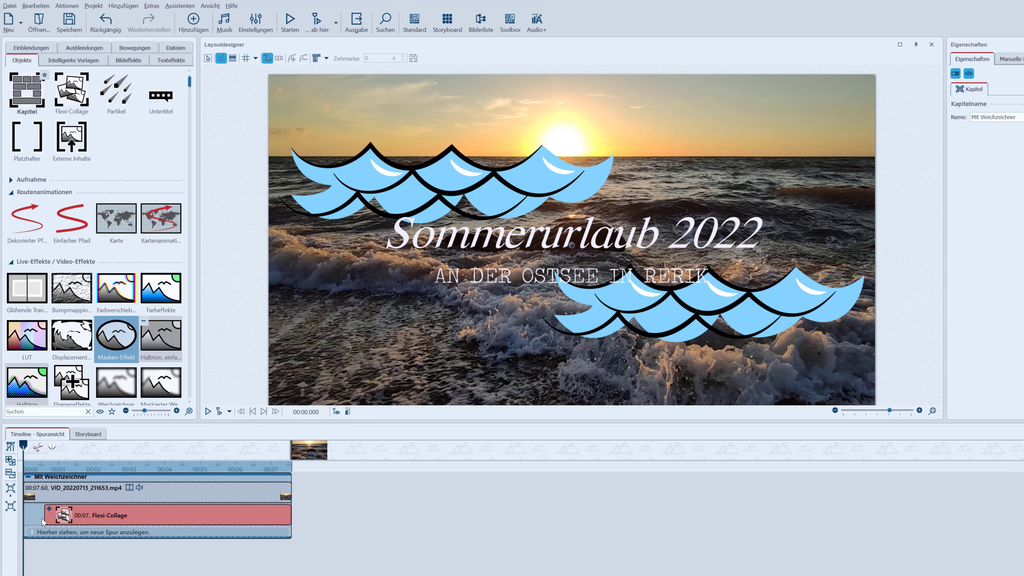
# Select the video and the Flexi-Collage in the Mit Weichzeichner chapter, and try shrinking and shifting the whole collage freehand
pyautogui.moveTo(43, 522); pyautogui.dragTo(50, 493)
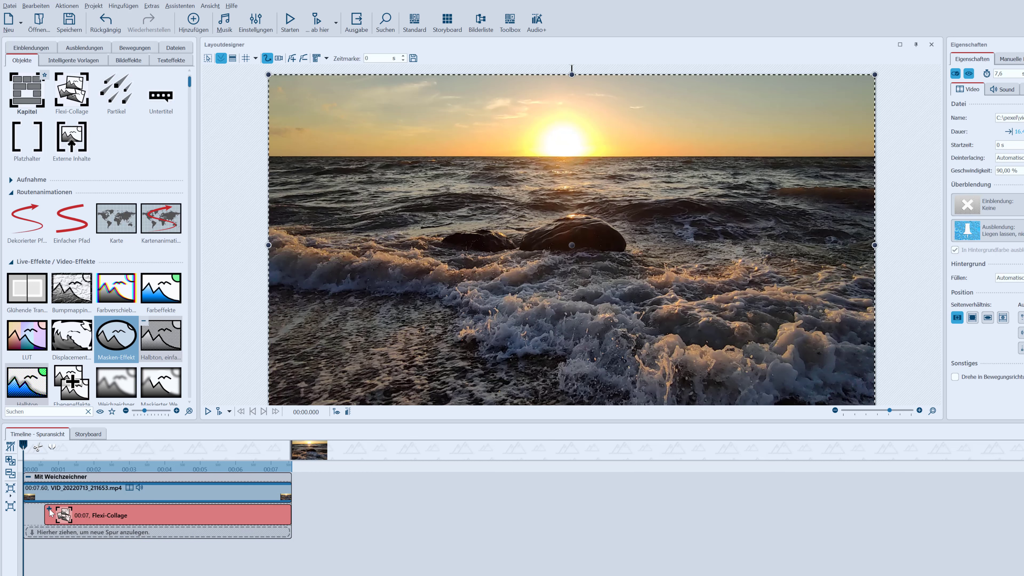
pyautogui.click(86, 520)
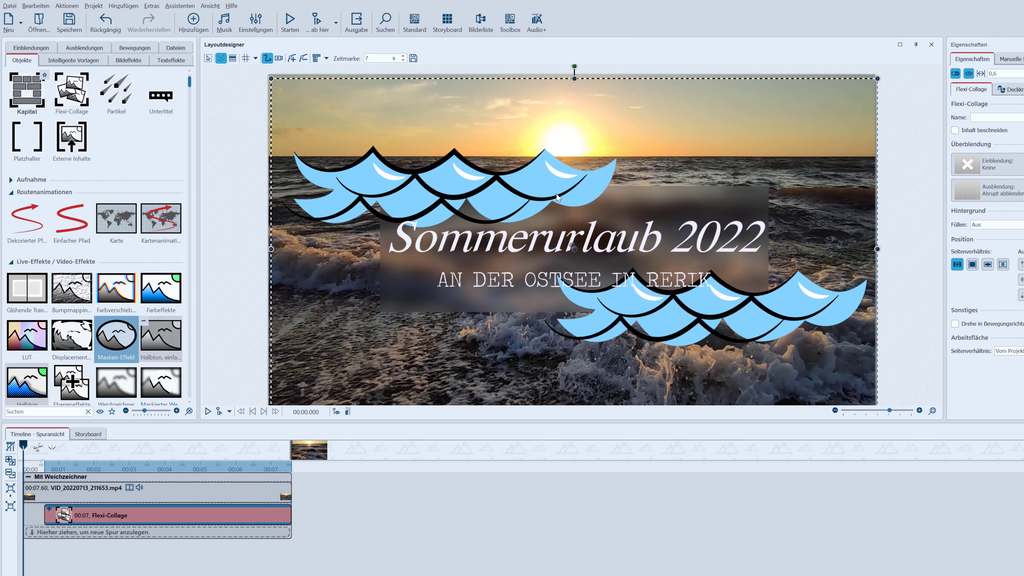
pyautogui.moveTo(269, 74); pyautogui.dragTo(424, 164)
pyautogui.moveTo(711, 329); pyautogui.dragTo(700, 300)
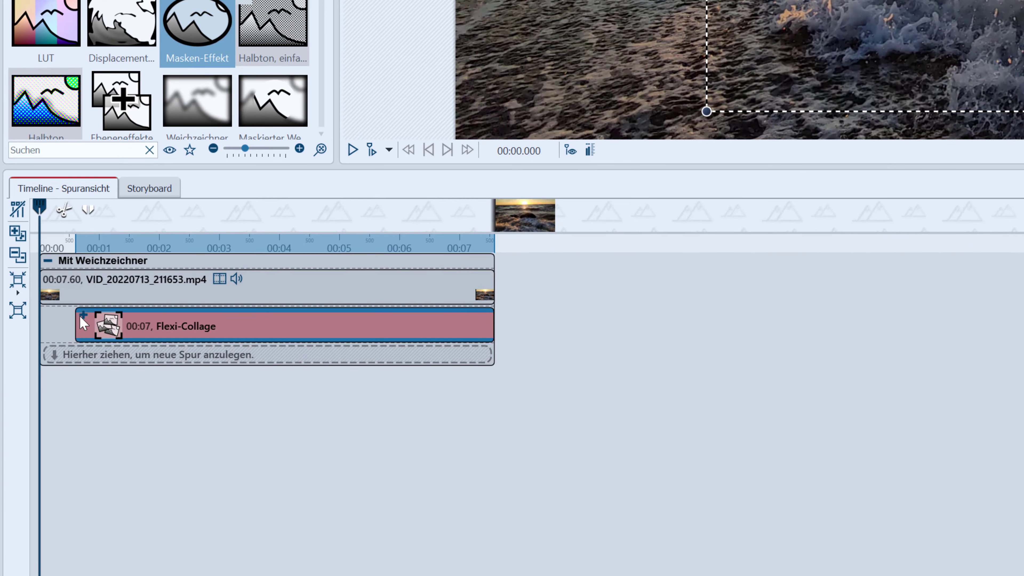
# Expand the Flexi-Collage and examine its Maskierter Weichzeichner and the two waves.png objects one by one
pyautogui.click(48, 510)
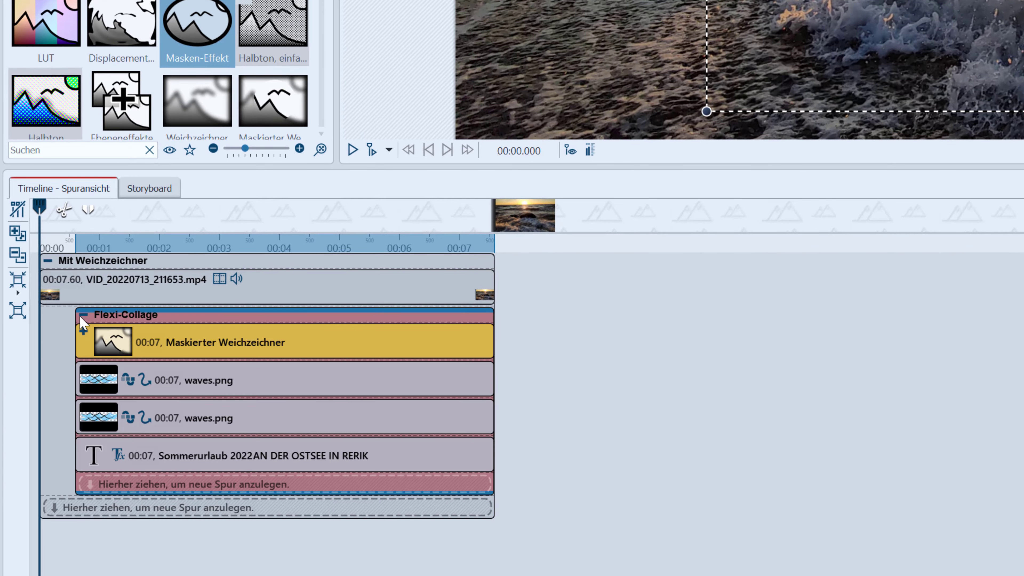
pyautogui.click(182, 350)
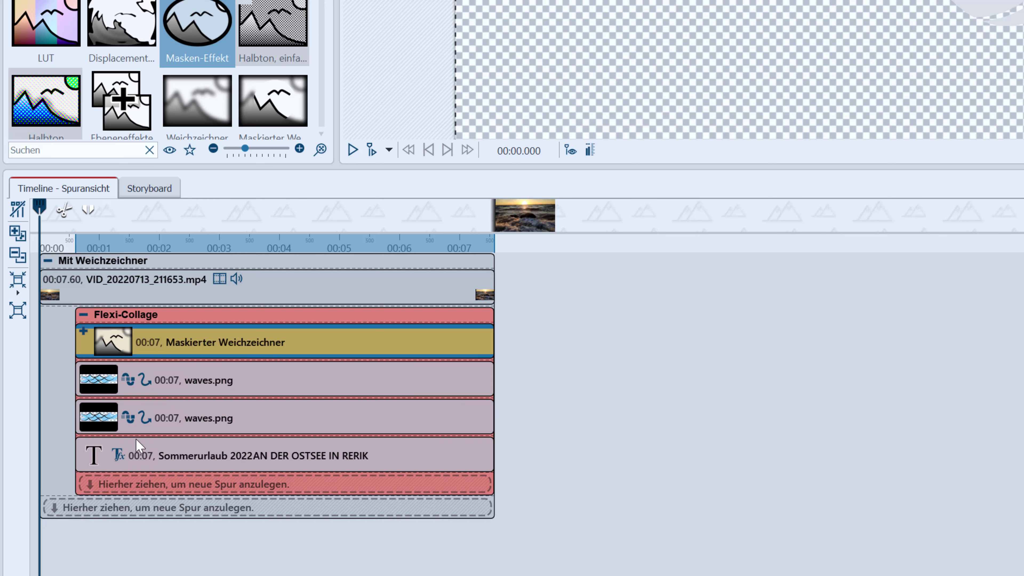
pyautogui.click(150, 381)
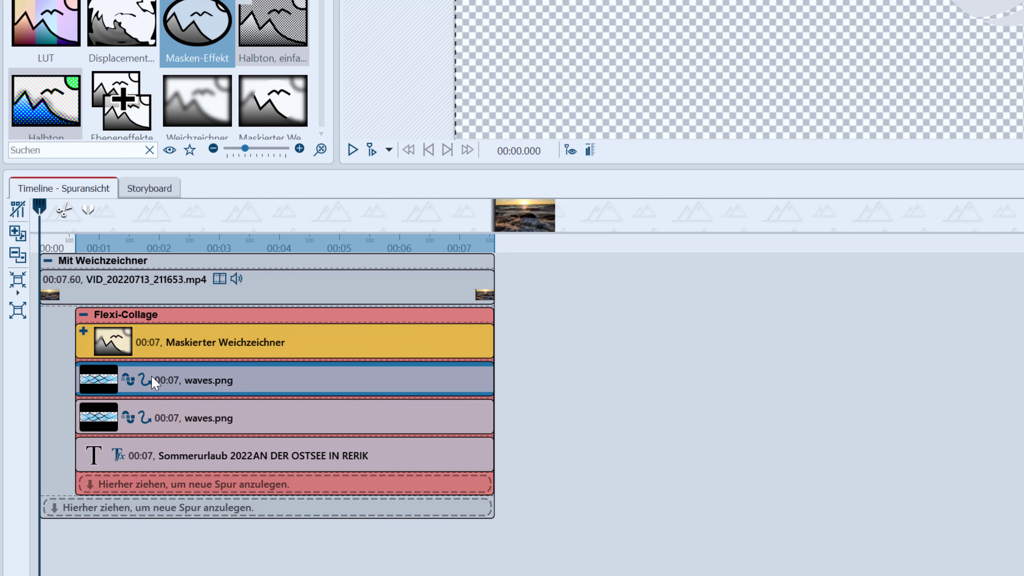
pyautogui.click(213, 421)
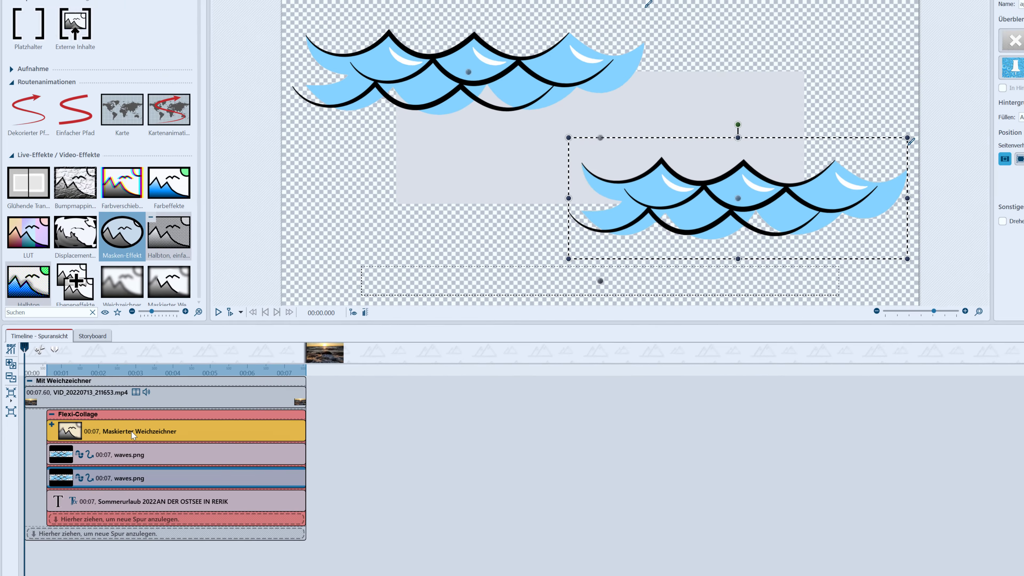
# Examine the Maskierter Weichzeichner and both waves.png objects of the collage, including the Rechteck and waves inside the effect's Maske
pyautogui.click(213, 341)
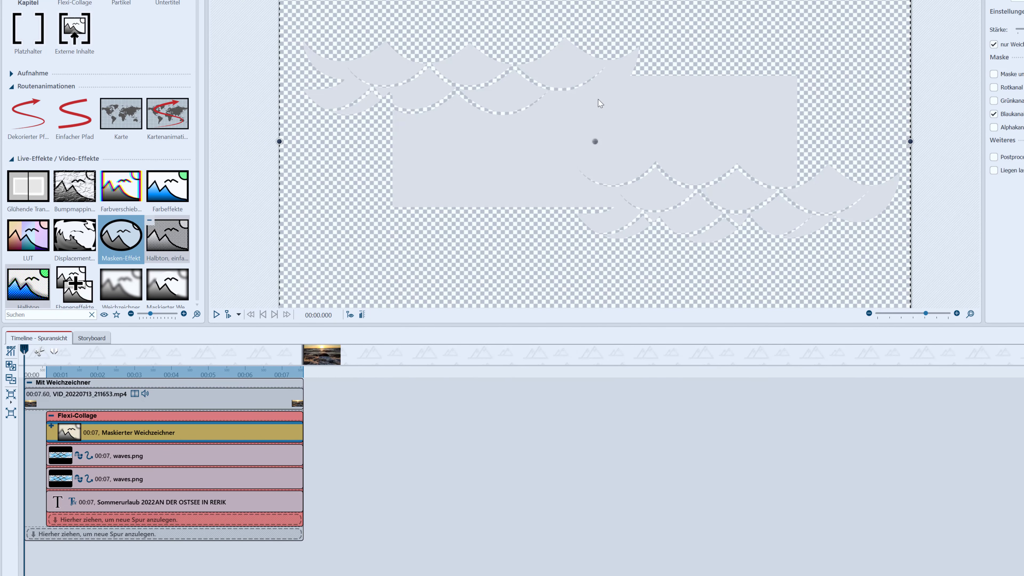
pyautogui.click(104, 461)
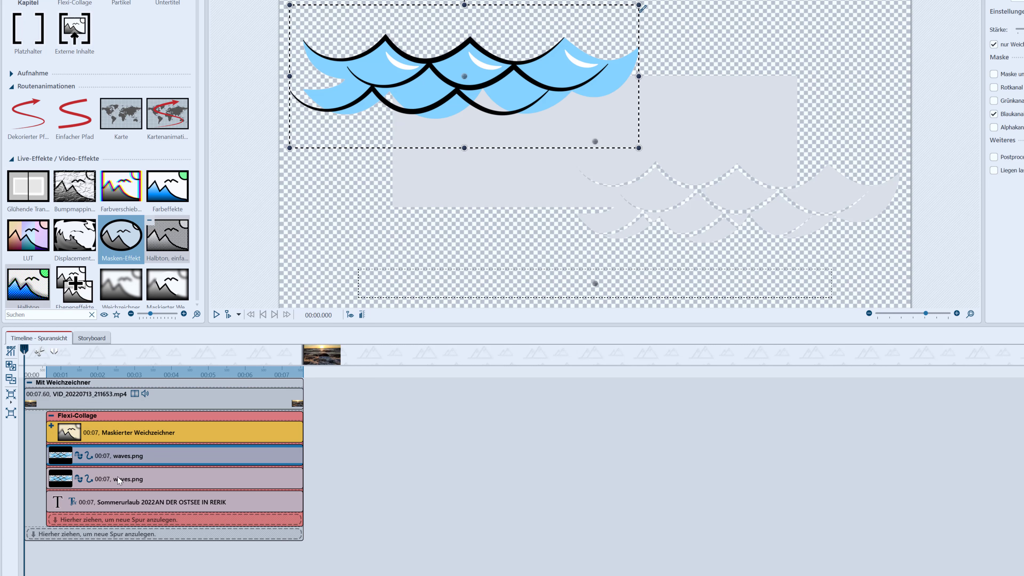
pyautogui.click(104, 478)
pyautogui.click(51, 425)
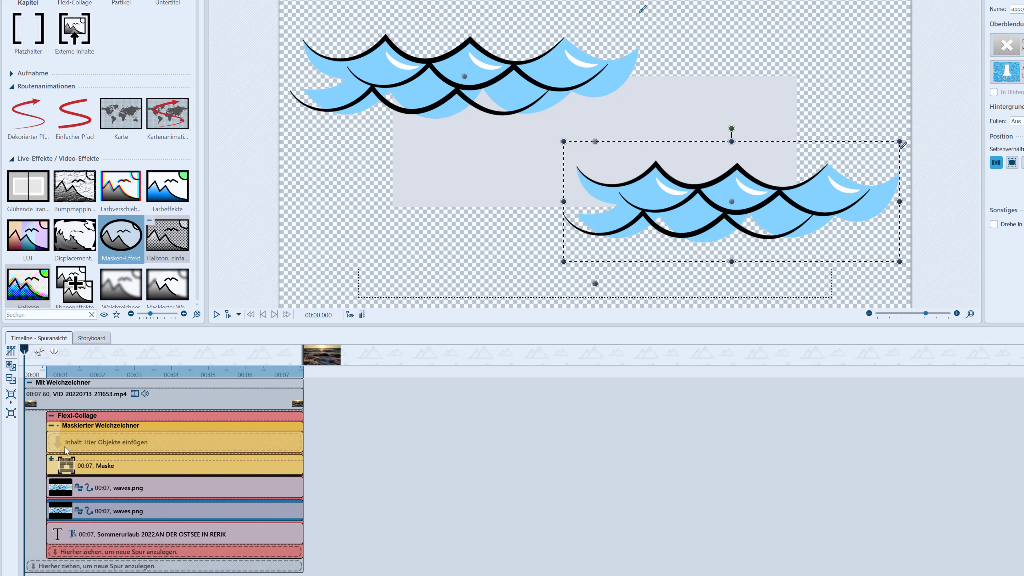
pyautogui.click(57, 458)
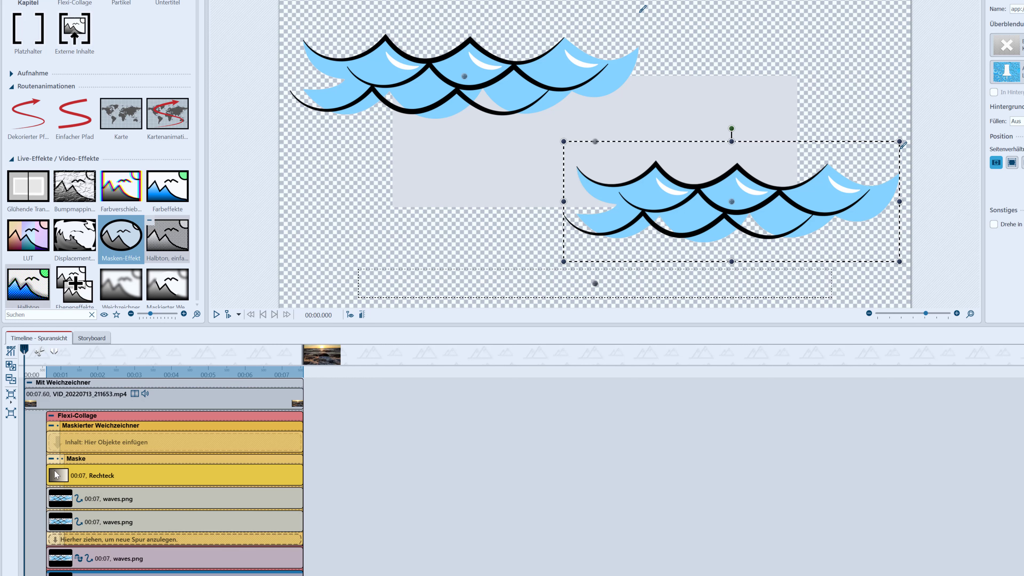
pyautogui.click(96, 479)
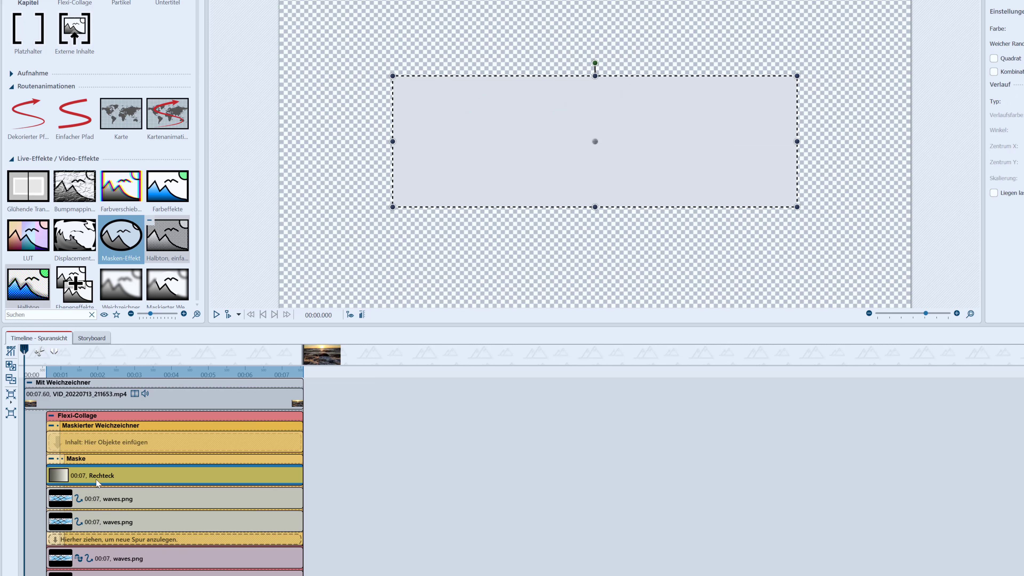
pyautogui.click(97, 498)
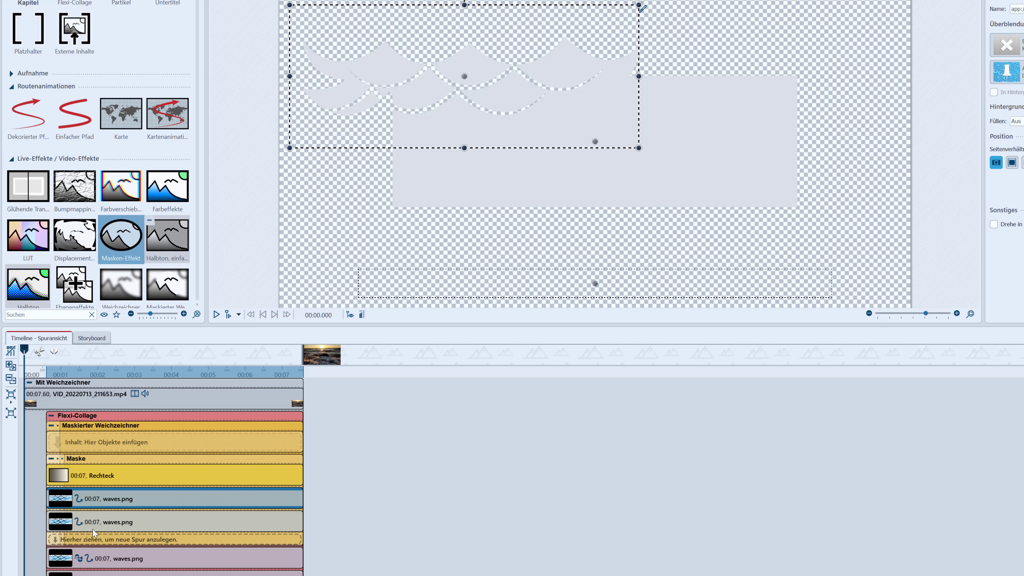
pyautogui.click(92, 523)
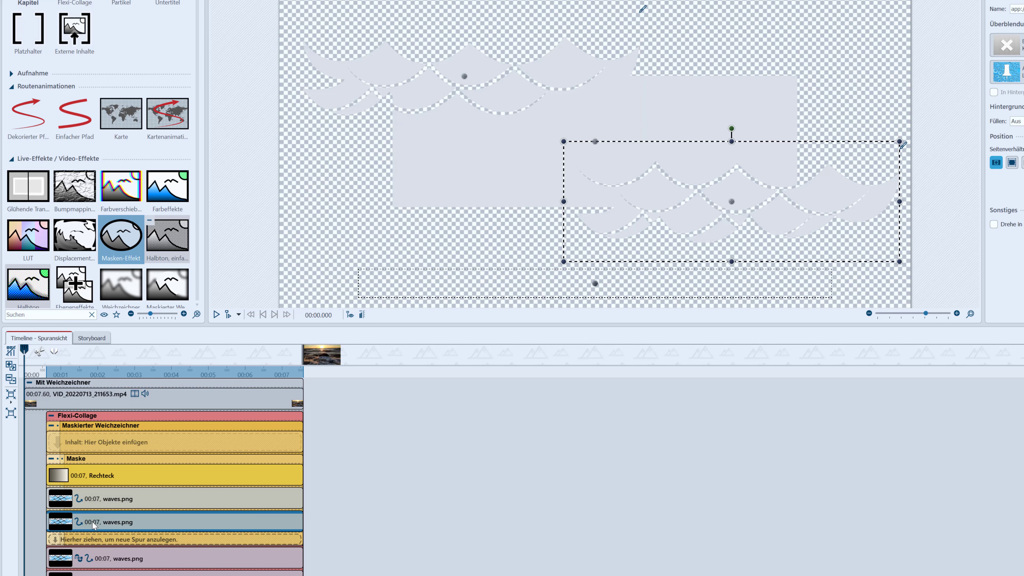
pyautogui.click(50, 459)
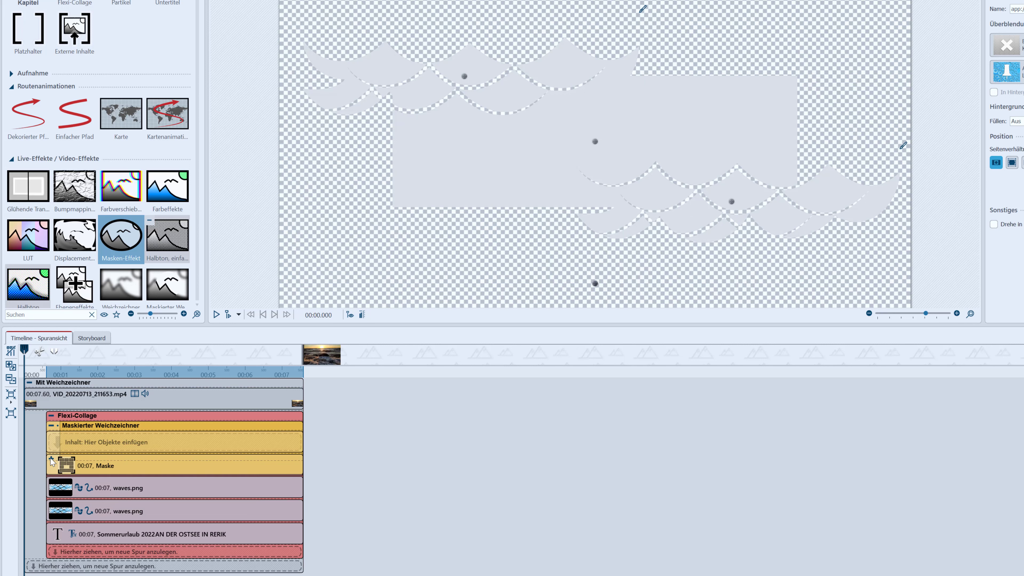
# Inspect the Sommerurlaub 2022 text object in the Flexi-Collage and the background video of the chapter
pyautogui.click(92, 538)
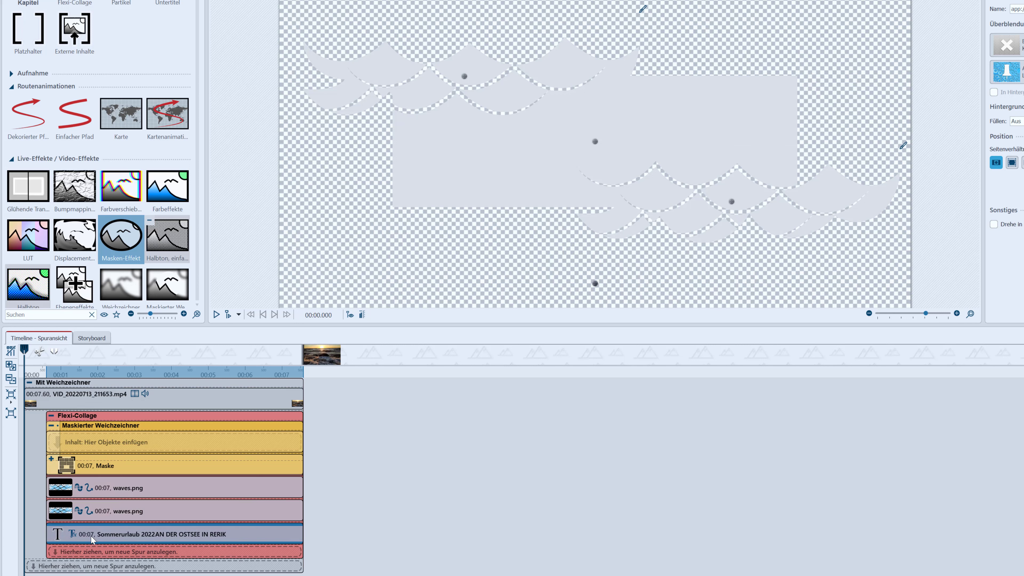
pyautogui.click(118, 537)
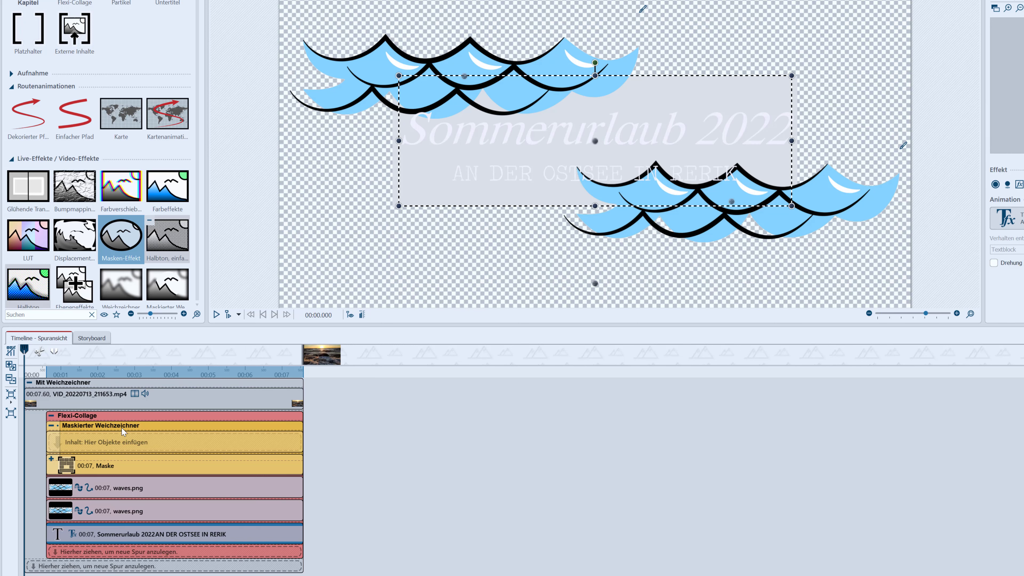
pyautogui.click(121, 398)
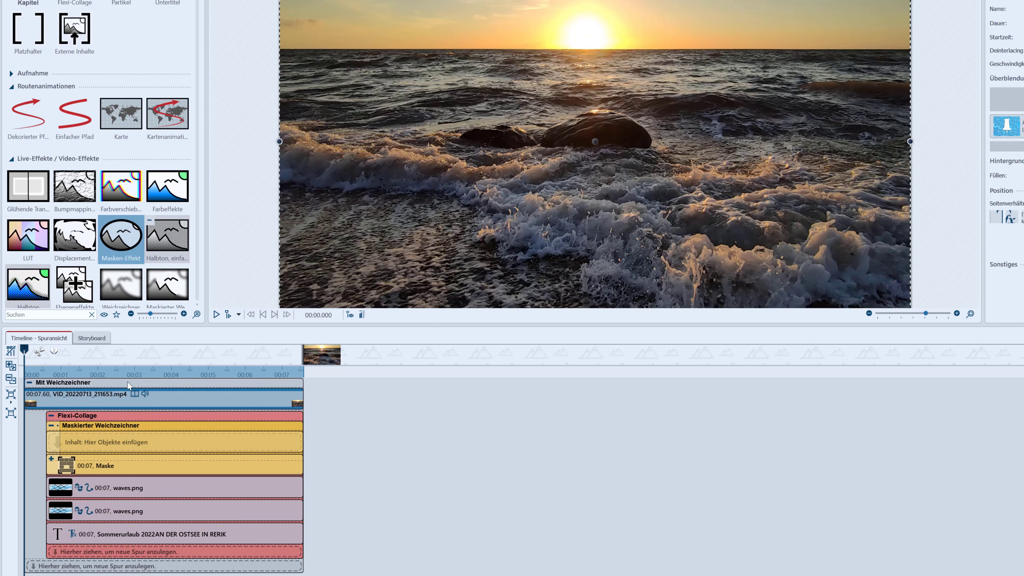
# Delete the finished Mit Weichzeichner chapter and insert a new empty Kapitel in the timeline
pyautogui.click(127, 379)
pyautogui.press('Delete')
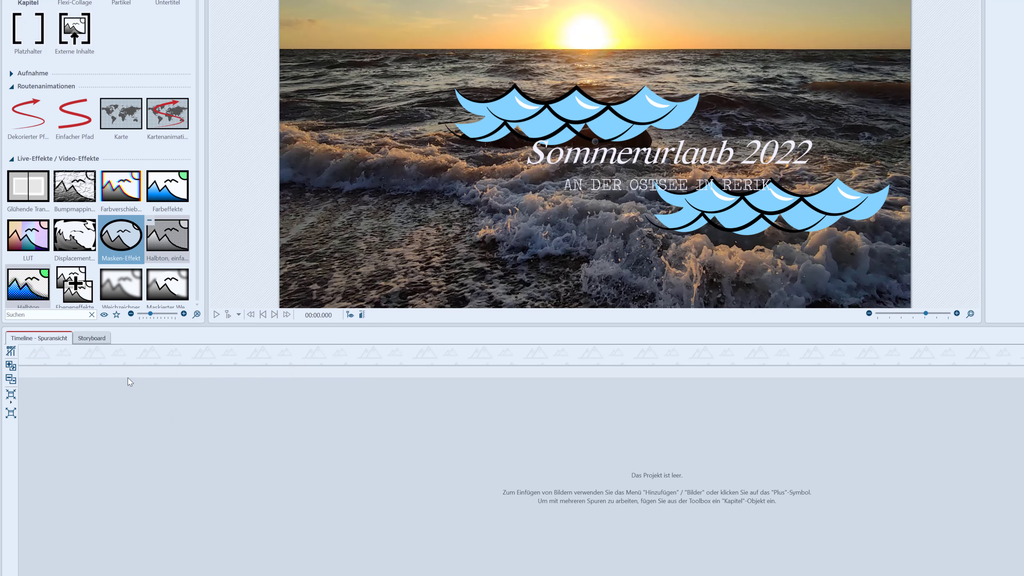
pyautogui.click(26, 57)
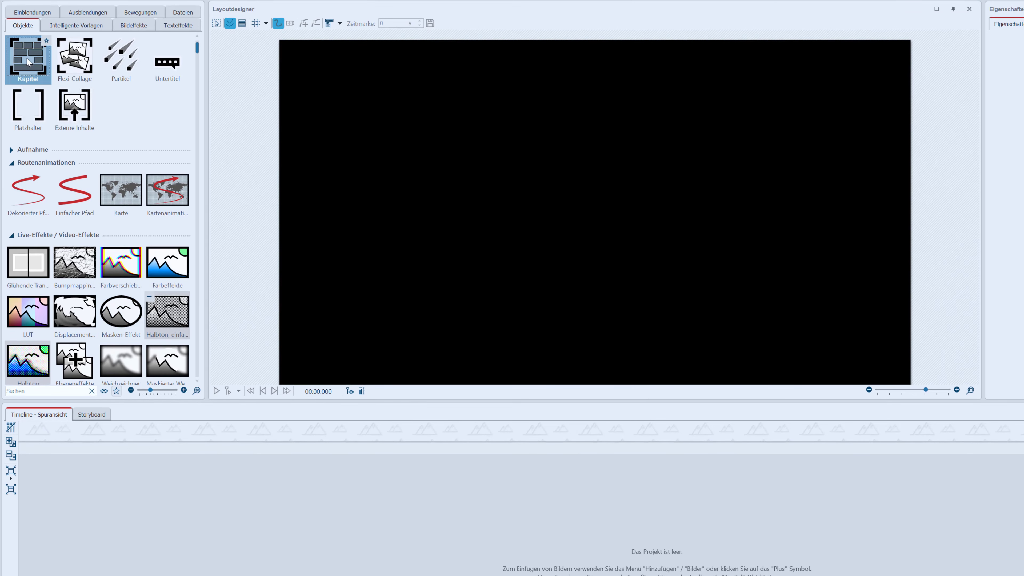
pyautogui.moveTo(26, 58); pyautogui.dragTo(104, 535)
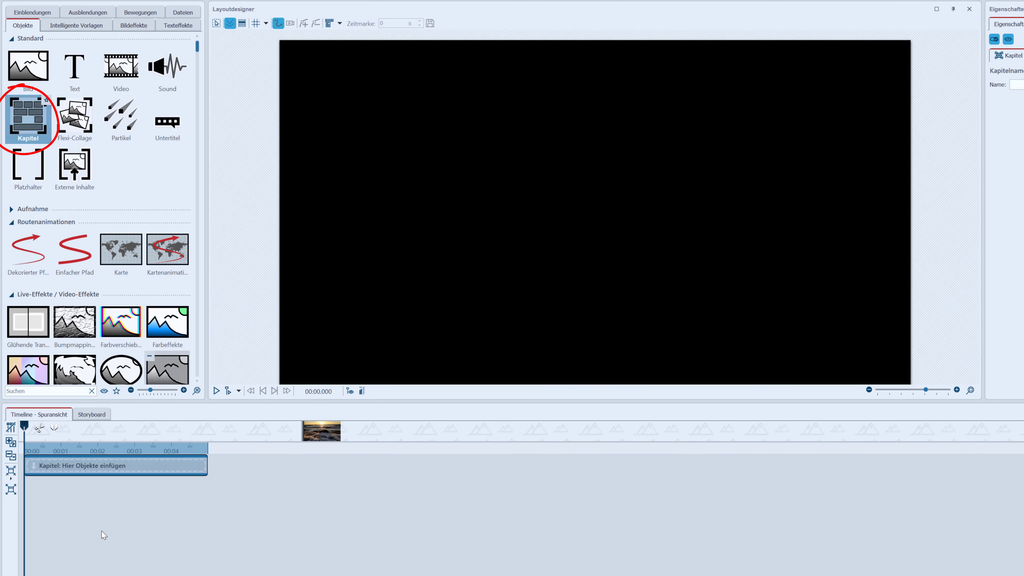
# Add VID_20220713_211653.mp4 to the Kapitel and set its Lautstärke to 0 %
pyautogui.click(188, 12)
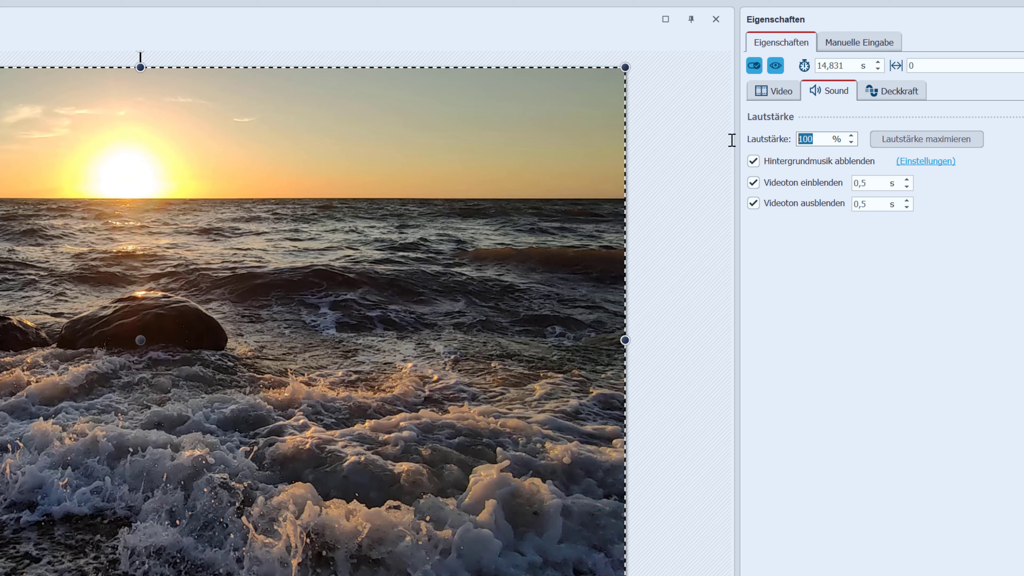
pyautogui.write('0')
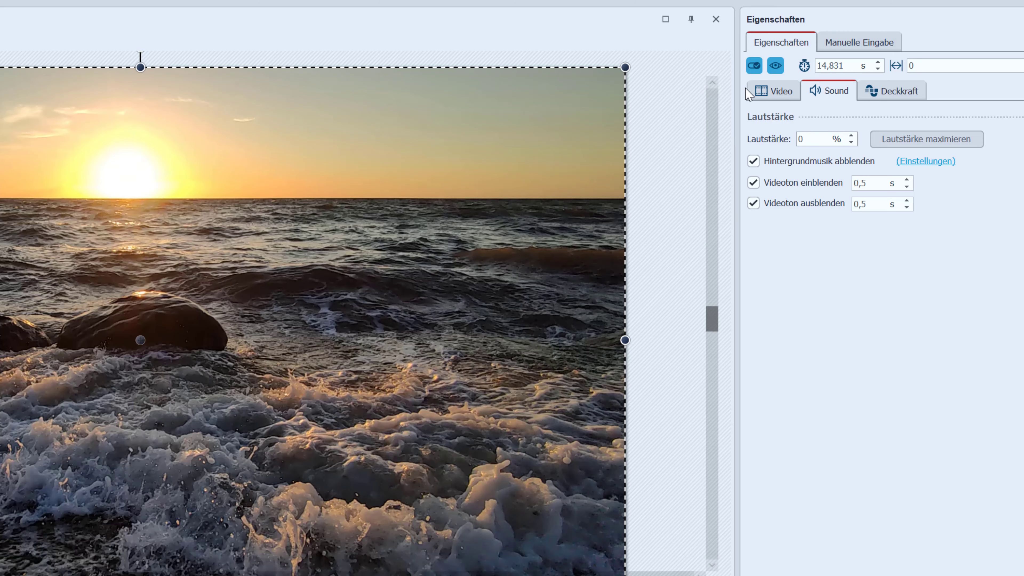
pyautogui.click(750, 93)
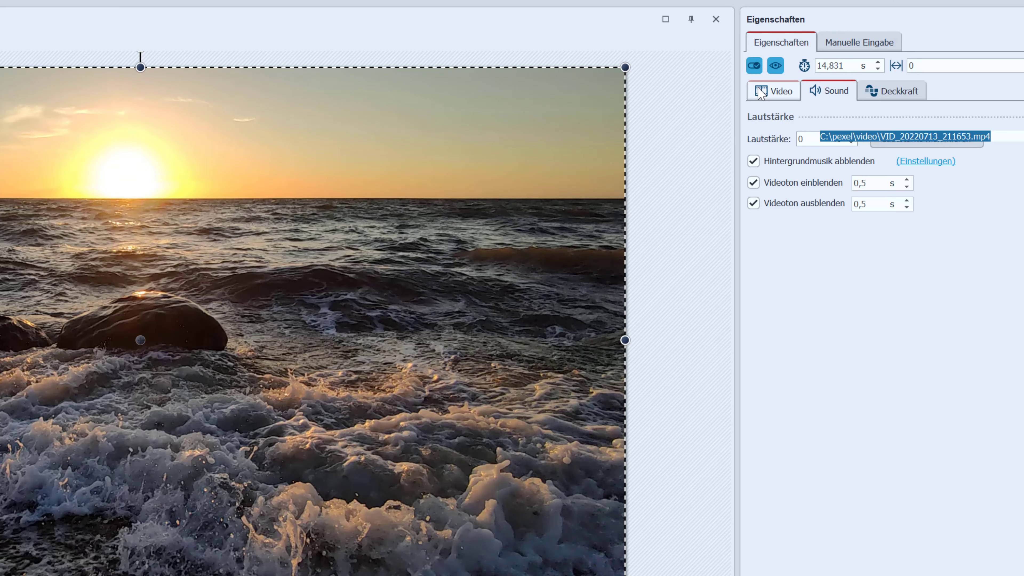
pyautogui.click(825, 280)
pyautogui.click(791, 336)
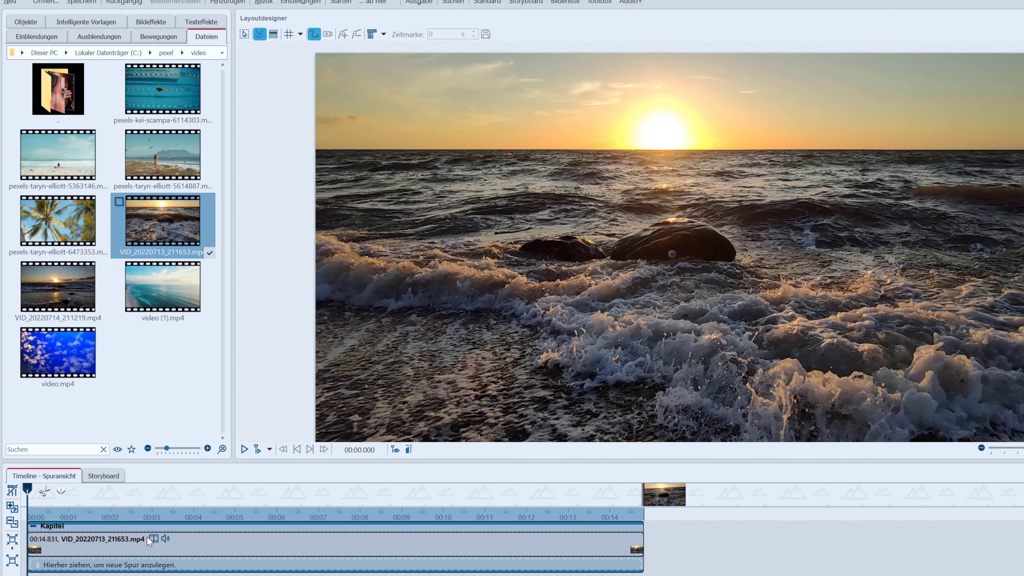
# Add the Maskierter Weichzeichner live effect to a new track below the video in the Kapitel
pyautogui.click(31, 22)
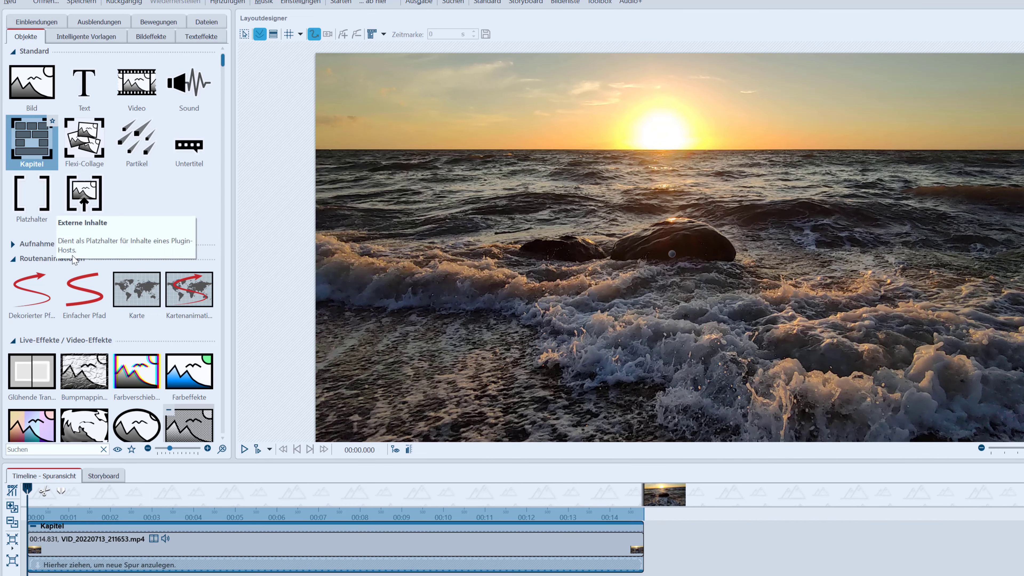
pyautogui.scroll(-2, 148, 335)
pyautogui.scroll(-1, 148, 330)
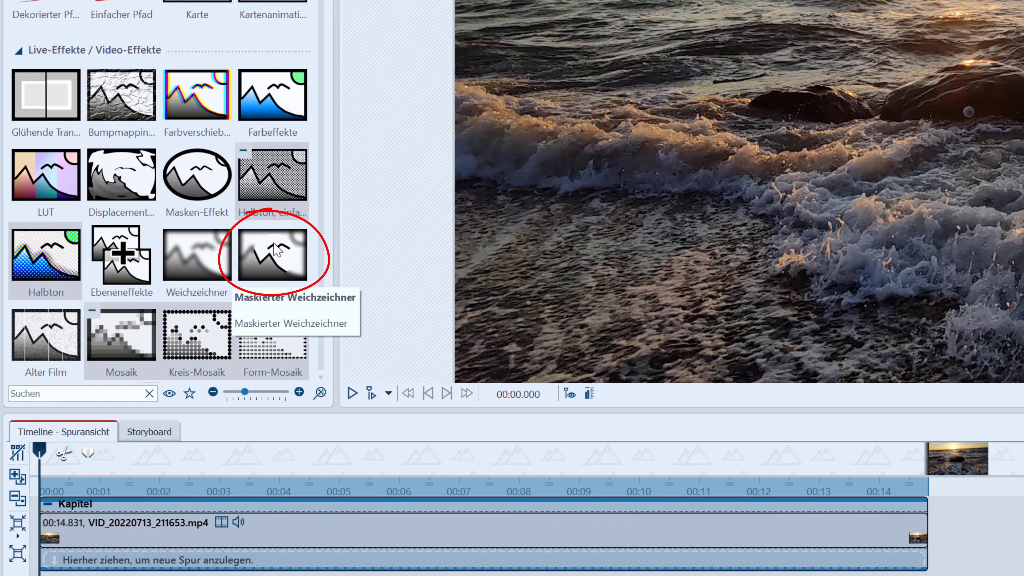
pyautogui.moveTo(274, 249)
pyautogui.mouseDown()
pyautogui.moveTo(226, 323)
pyautogui.moveTo(203, 438)
pyautogui.moveTo(162, 518)
pyautogui.moveTo(76, 560)
pyautogui.moveTo(74, 549)
pyautogui.mouseUp()
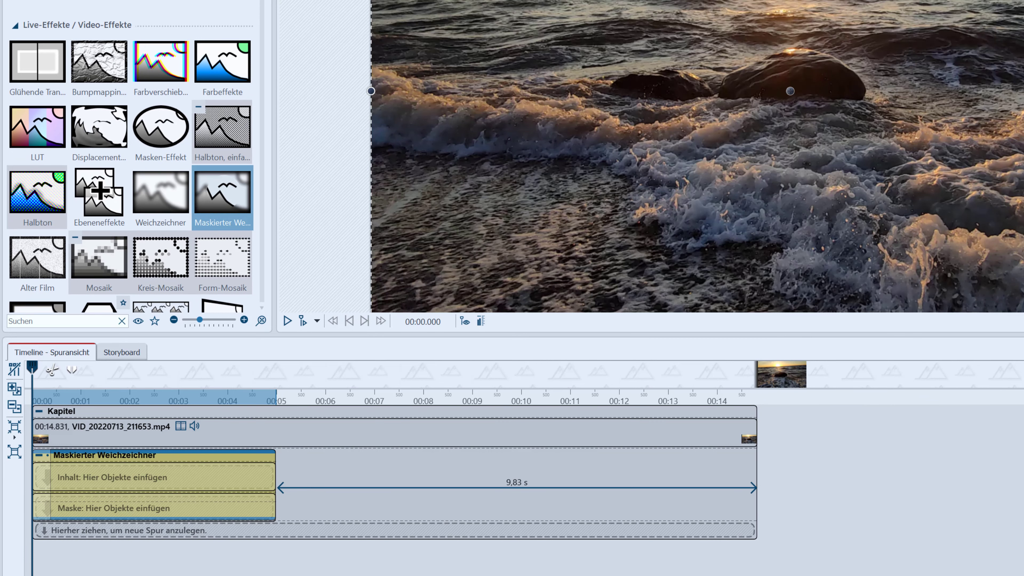
# Insert a Rechteck from Dynamische Formen into the Maske track of the Maskierter Weichzeichner
pyautogui.scroll(-15, 130, 157)
pyautogui.scroll(15, 129, 158)
pyautogui.scroll(-8, 129, 157)
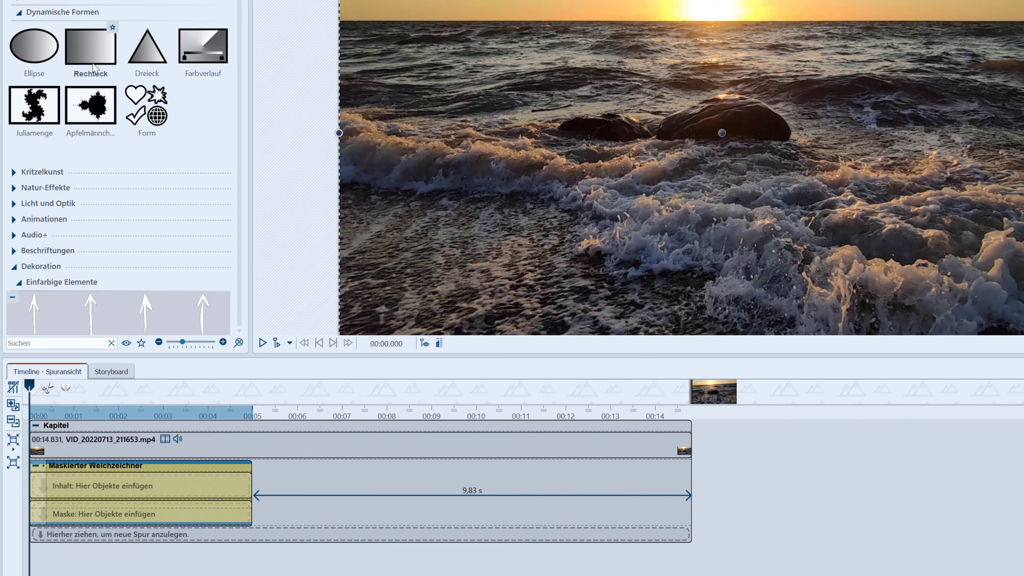
pyautogui.scroll(3, 101, 48)
pyautogui.scroll(1, 88, 134)
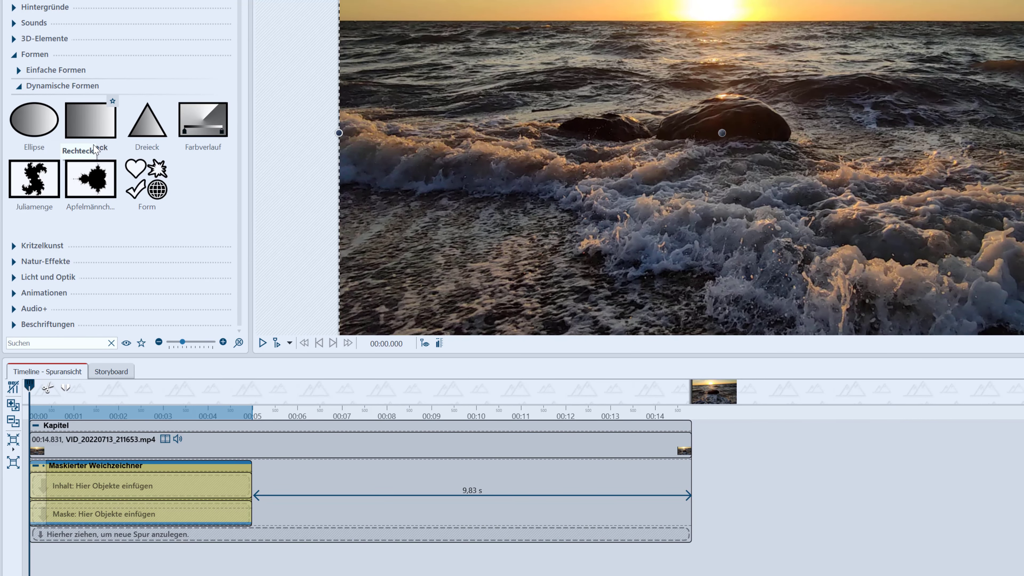
pyautogui.click(91, 119)
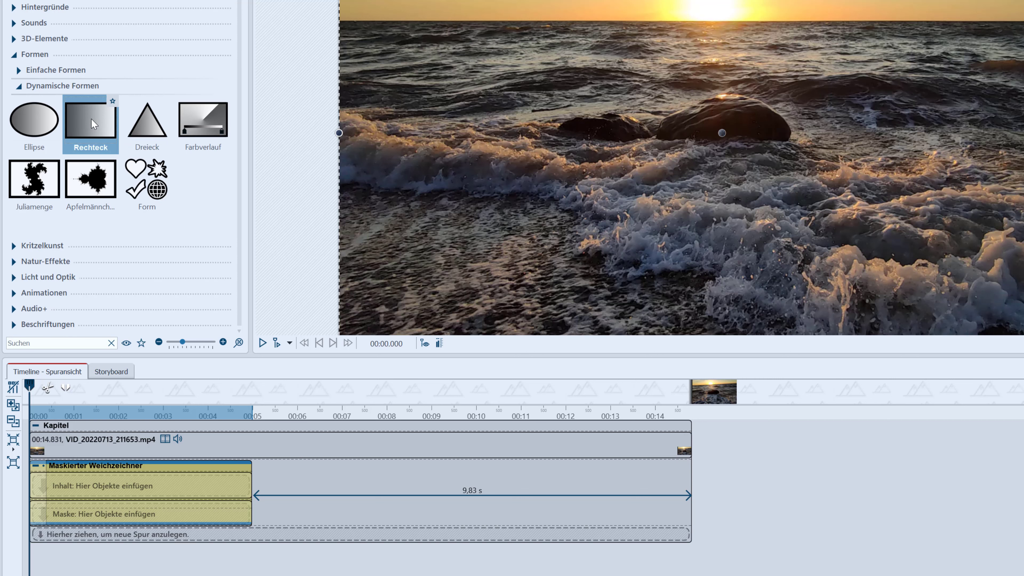
pyautogui.moveTo(91, 119); pyautogui.dragTo(67, 522)
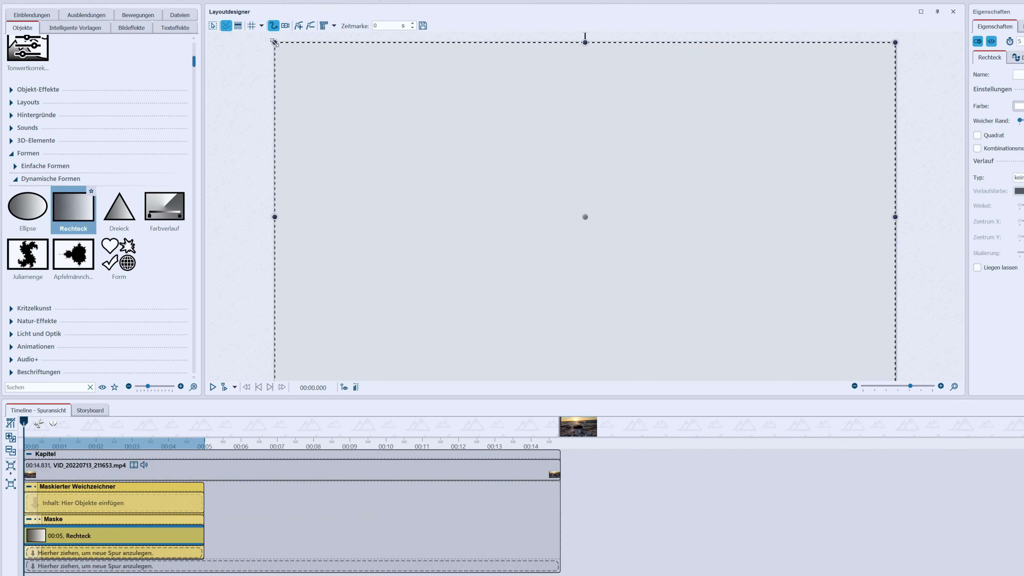
# Shrink the mask's Rechteck to a wide, flat box, centre it in the frame, and check the Maskierter Weichzeichner over the video
pyautogui.moveTo(274, 42); pyautogui.dragTo(517, 312)
pyautogui.moveTo(638, 342); pyautogui.dragTo(512, 179)
pyautogui.moveTo(578, 224); pyautogui.dragTo(579, 268)
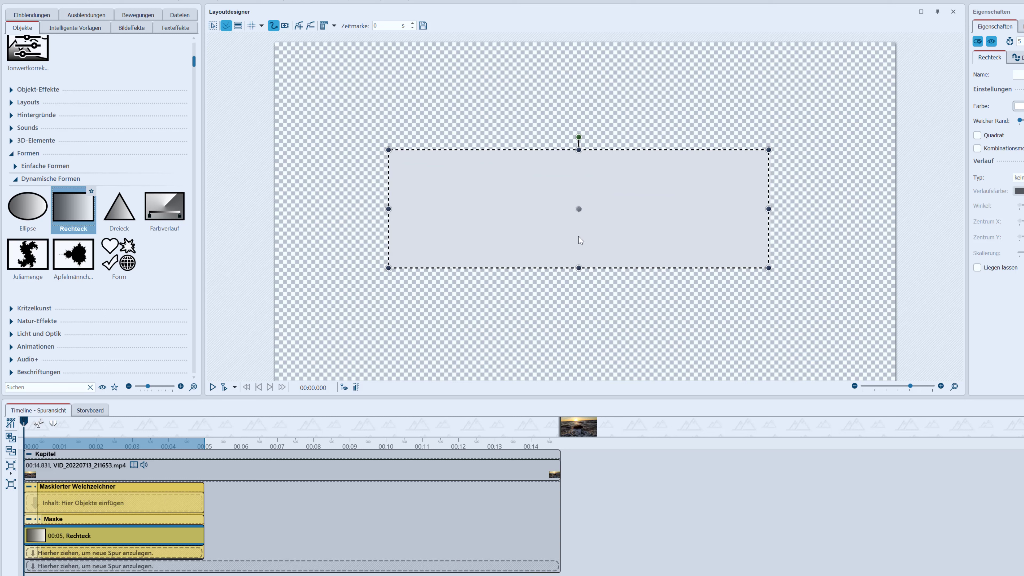
pyautogui.moveTo(600, 201)
pyautogui.mouseDown()
pyautogui.moveTo(606, 229)
pyautogui.moveTo(609, 211)
pyautogui.mouseUp()
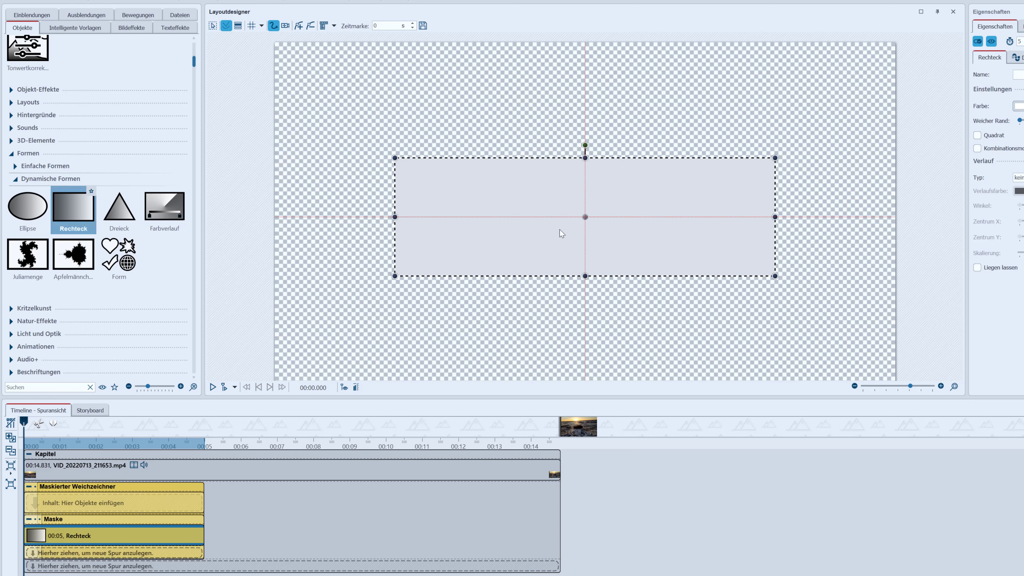
pyautogui.click(130, 486)
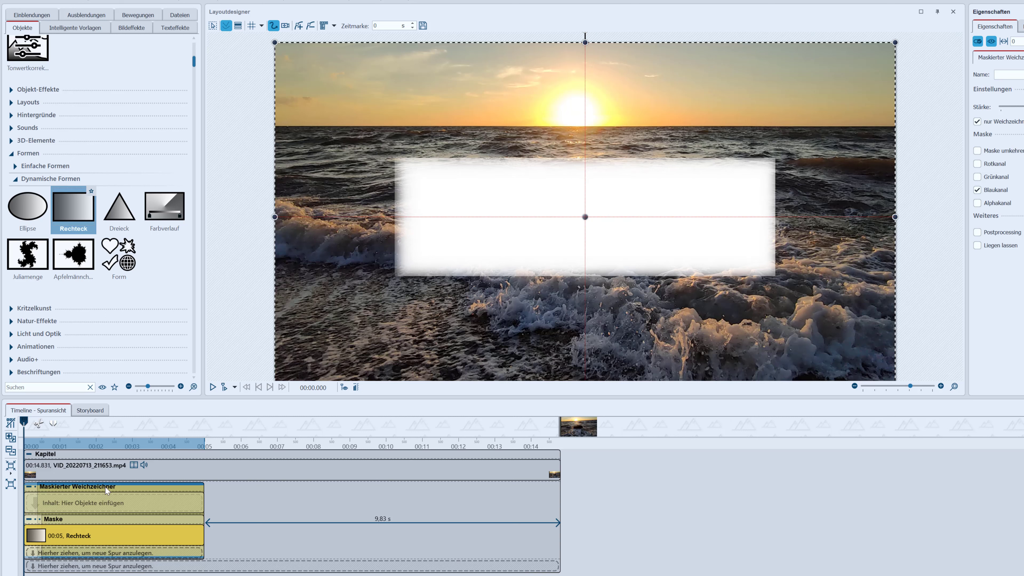
# Search the objects for "som" and place two Wellen in the Maske, at the Rechteck's upper-left and lower-right corners
pyautogui.click(53, 387)
pyautogui.write('som')
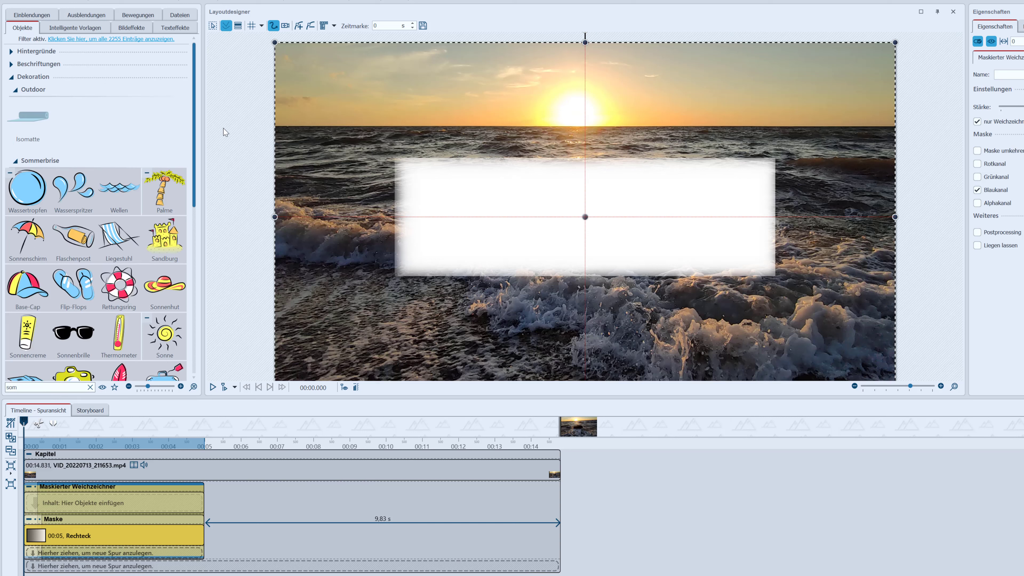
pyautogui.scroll(-2, 97, 242)
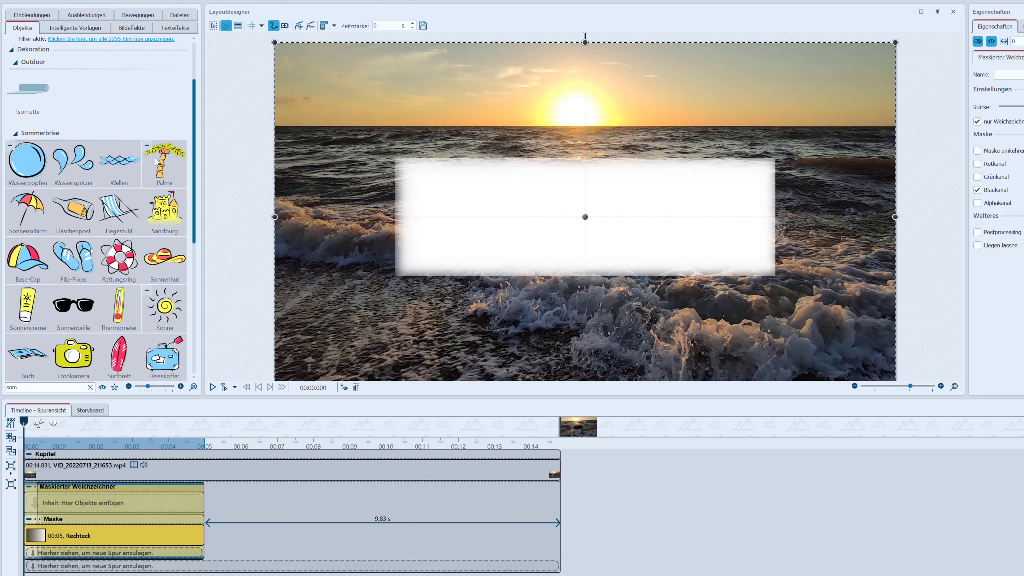
pyautogui.moveTo(116, 162)
pyautogui.mouseDown()
pyautogui.moveTo(117, 276)
pyautogui.moveTo(82, 551)
pyautogui.moveTo(107, 558)
pyautogui.mouseUp()
pyautogui.moveTo(690, 249); pyautogui.dragTo(704, 268)
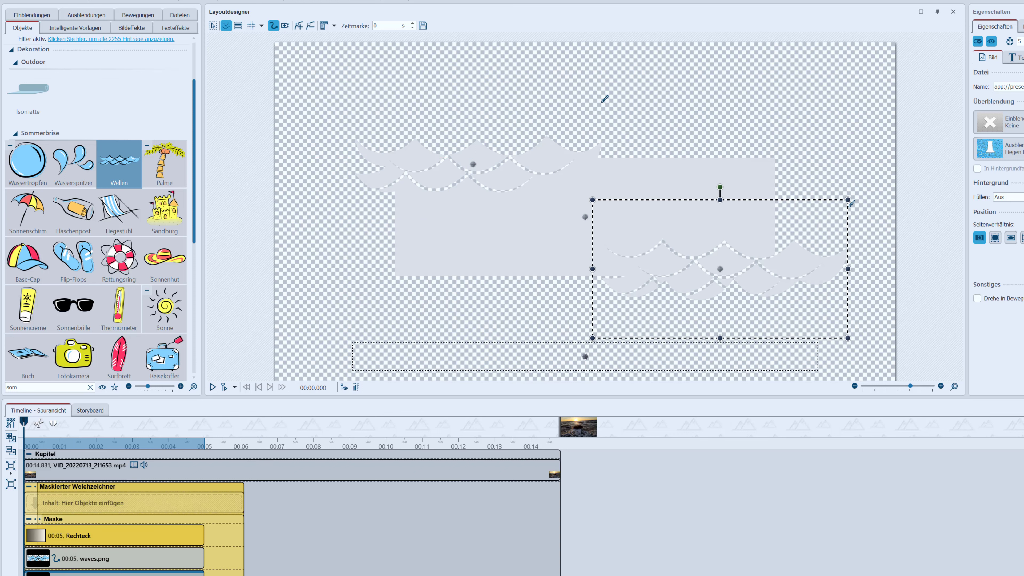
# Extend the Rechteck and both waves.png objects in the Maske to the video's full length of 14.831 s
pyautogui.click(169, 563)
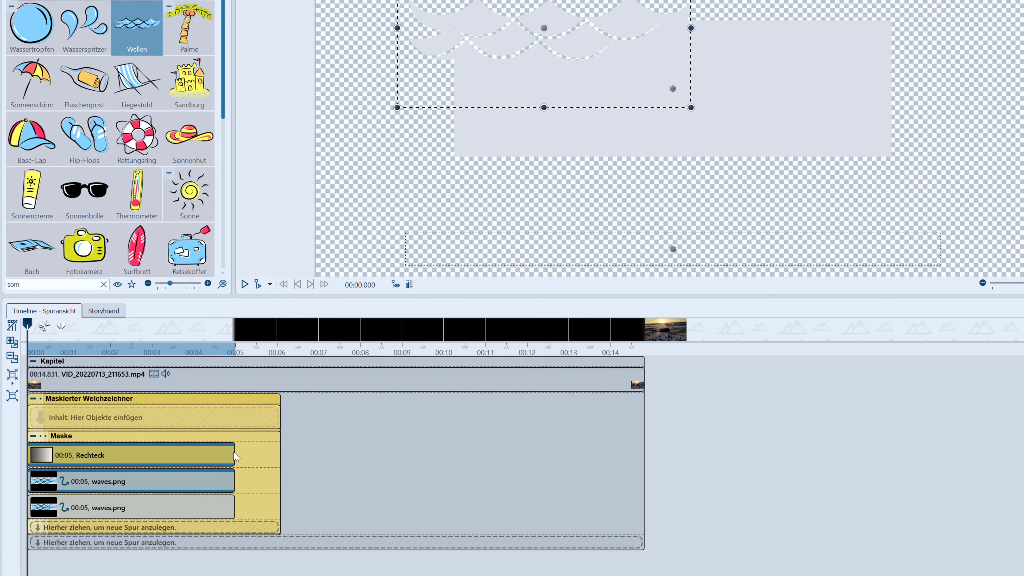
pyautogui.click(224, 476)
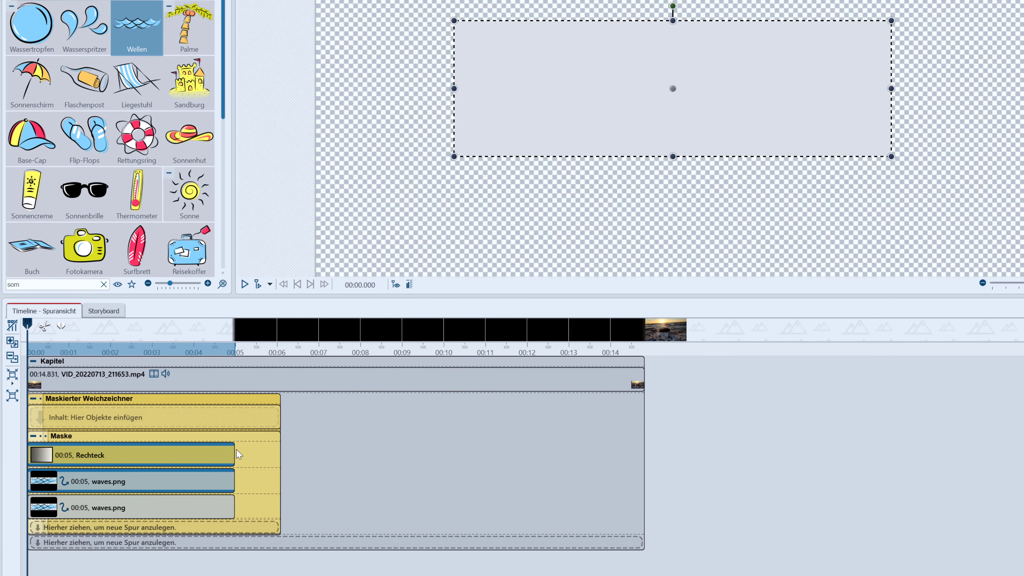
pyautogui.moveTo(448, 448); pyautogui.dragTo(644, 442)
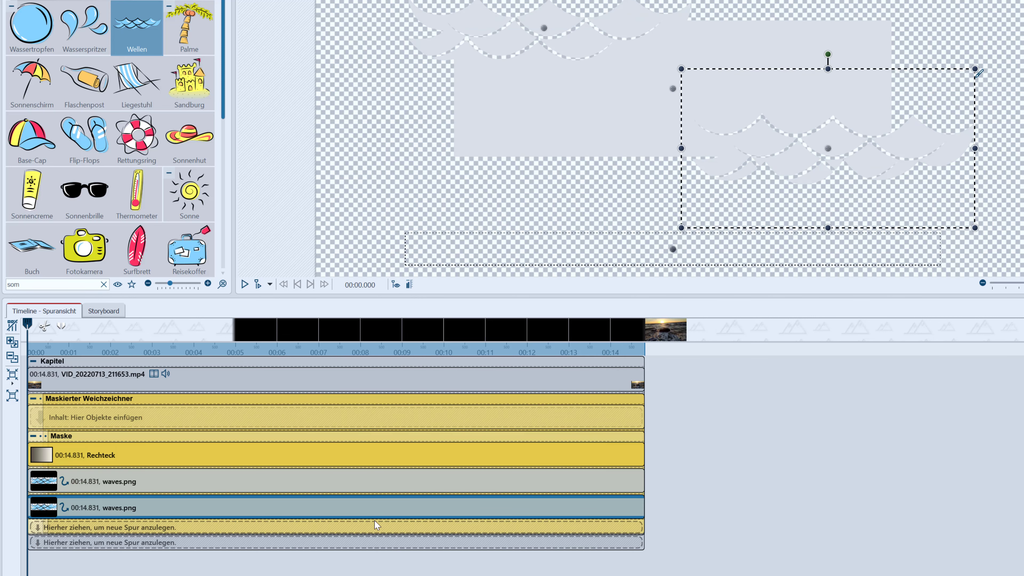
# Copy both waves.png objects from the Maske into new chapter tracks below the Maskierter Weichzeichner
pyautogui.click(109, 481)
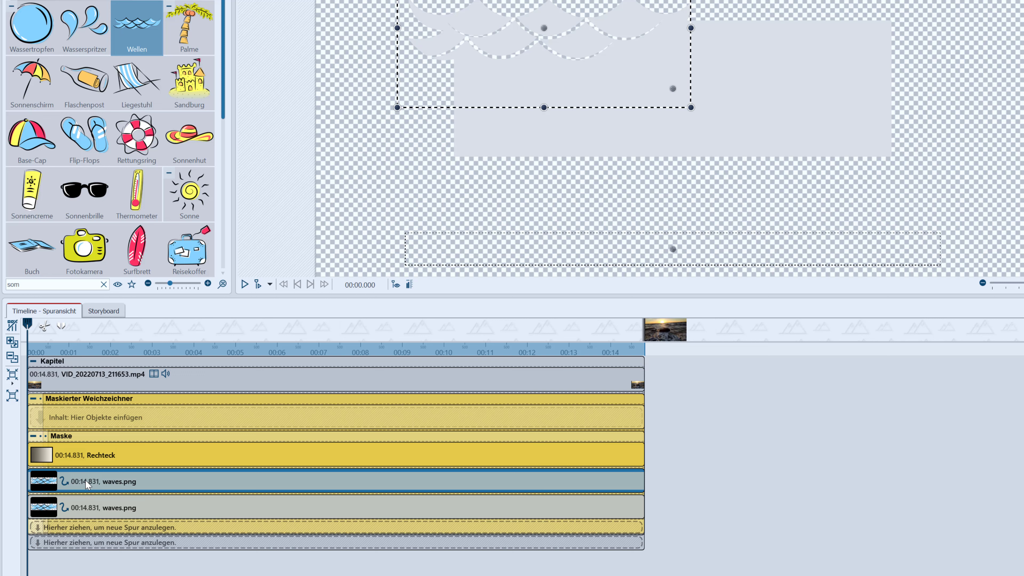
pyautogui.keyDown('ctrl'); pyautogui.click(84, 507); pyautogui.keyUp('ctrl')
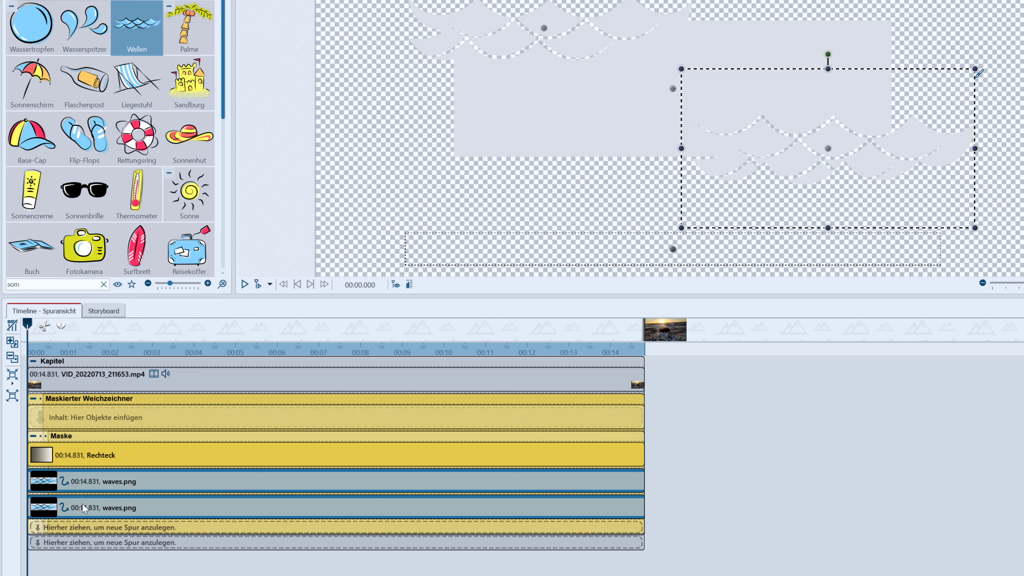
pyautogui.moveTo(101, 506)
pyautogui.mouseDown()
pyautogui.moveTo(98, 545)
pyautogui.moveTo(424, 546)
pyautogui.mouseUp()
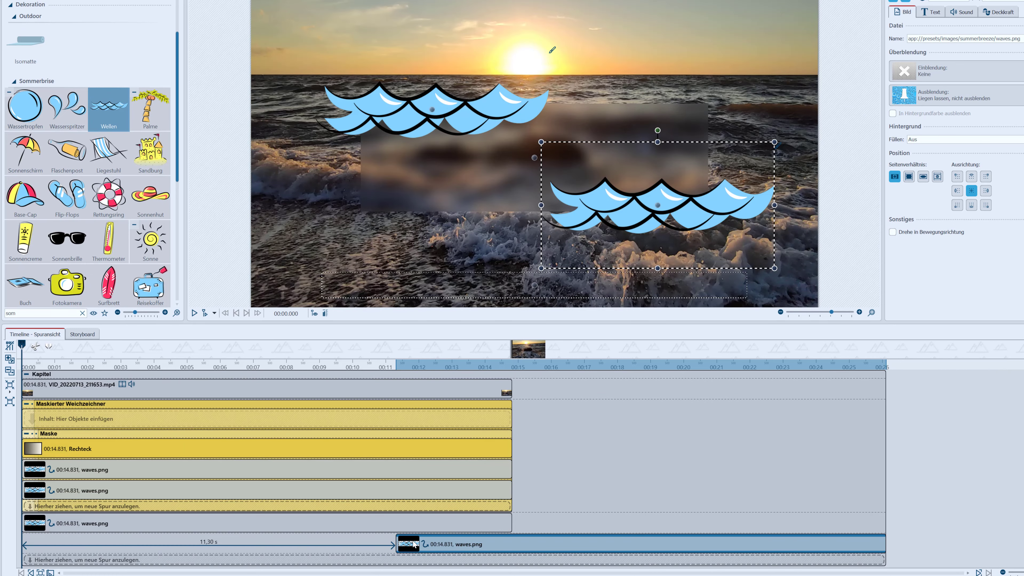